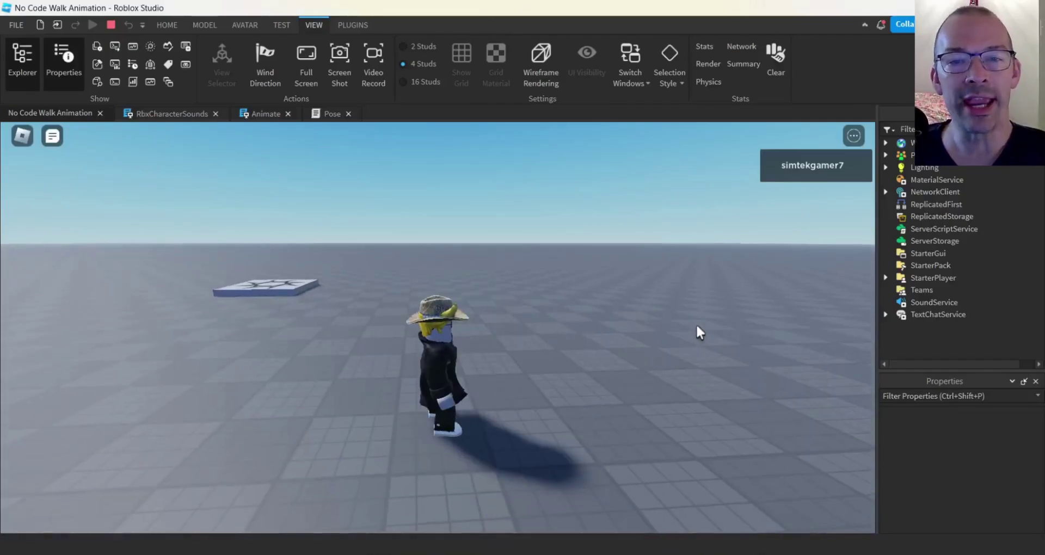
Walk the play-test character right, back left across the baseplate, then right again to check its walk.
{"action": "key", "text": "d"}
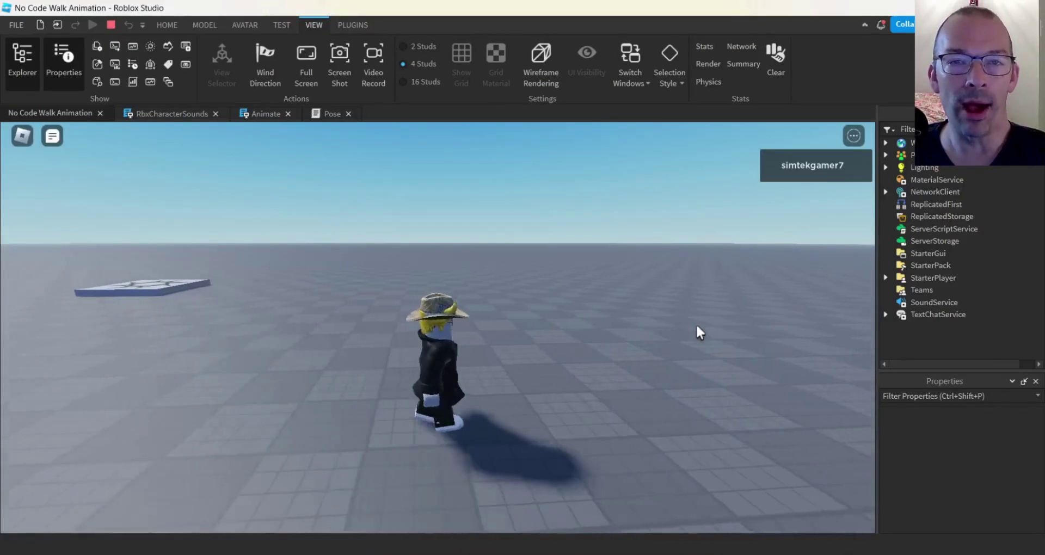
{"action": "key", "text": "a"}
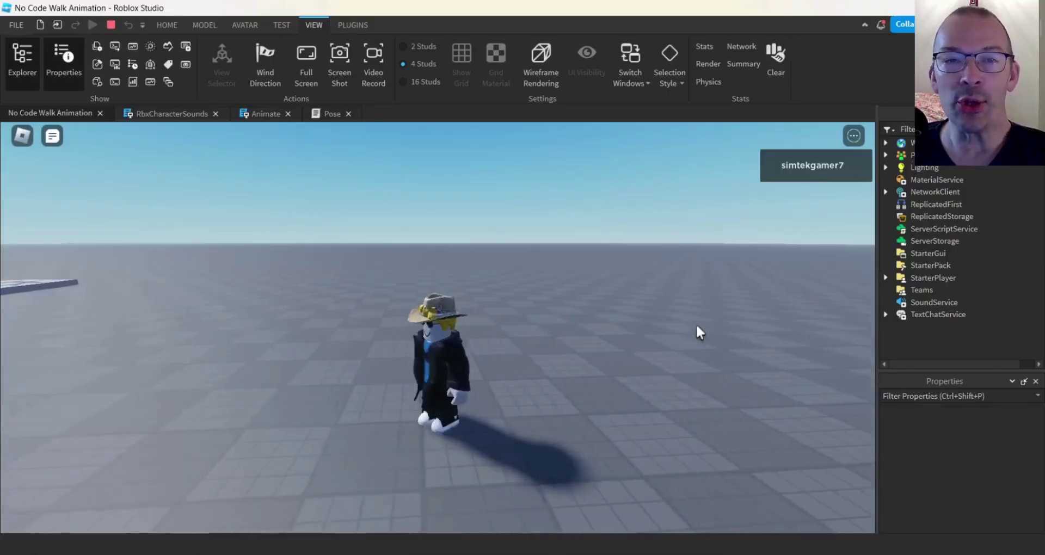
{"action": "key", "text": "a"}
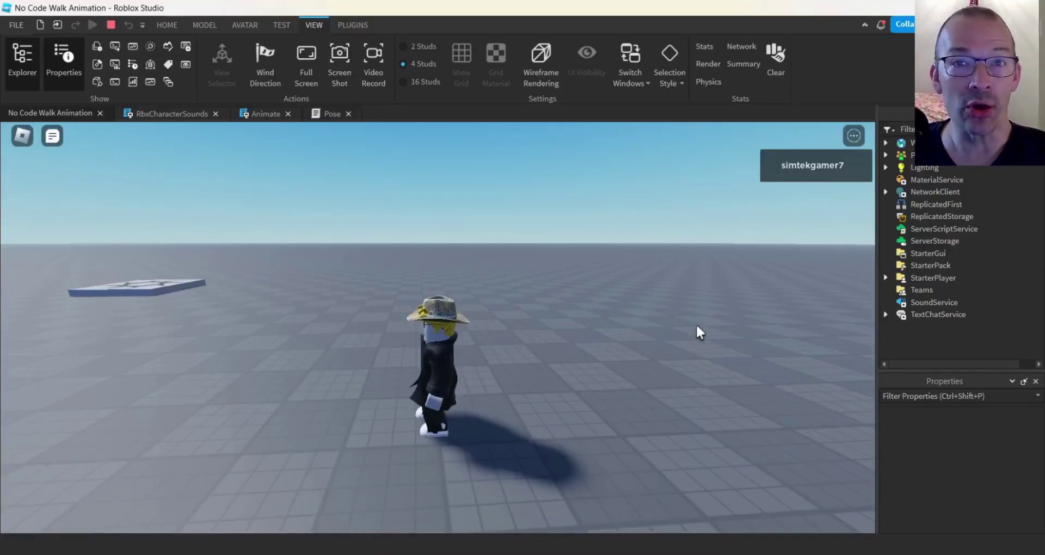
{"action": "key", "text": "a"}
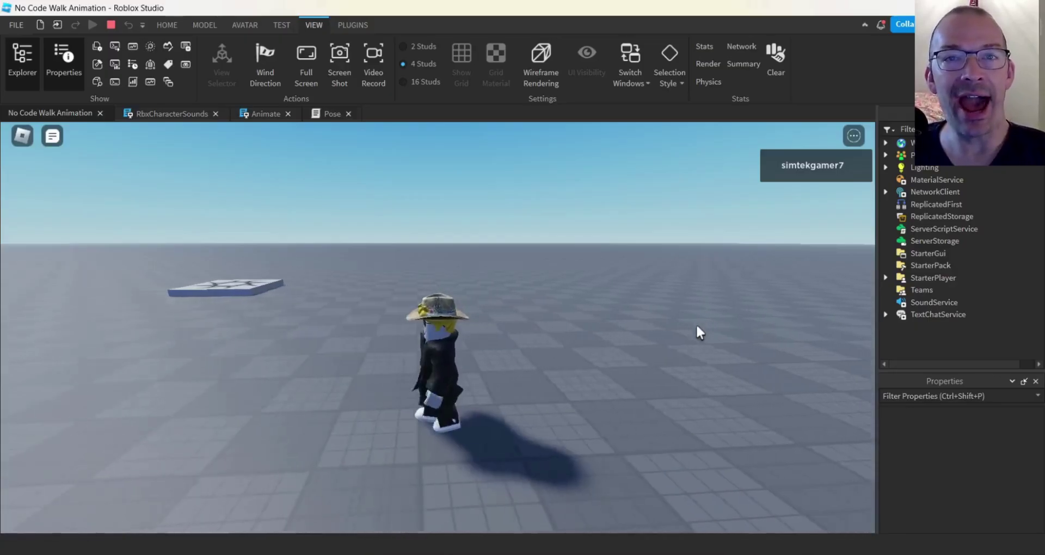
{"action": "key", "text": "a"}
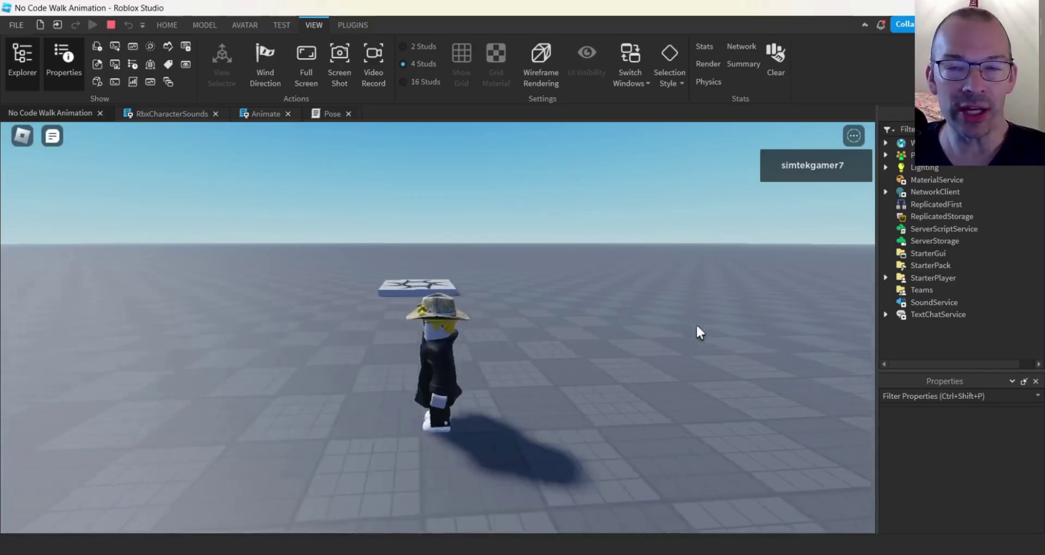
{"action": "key", "text": "a"}
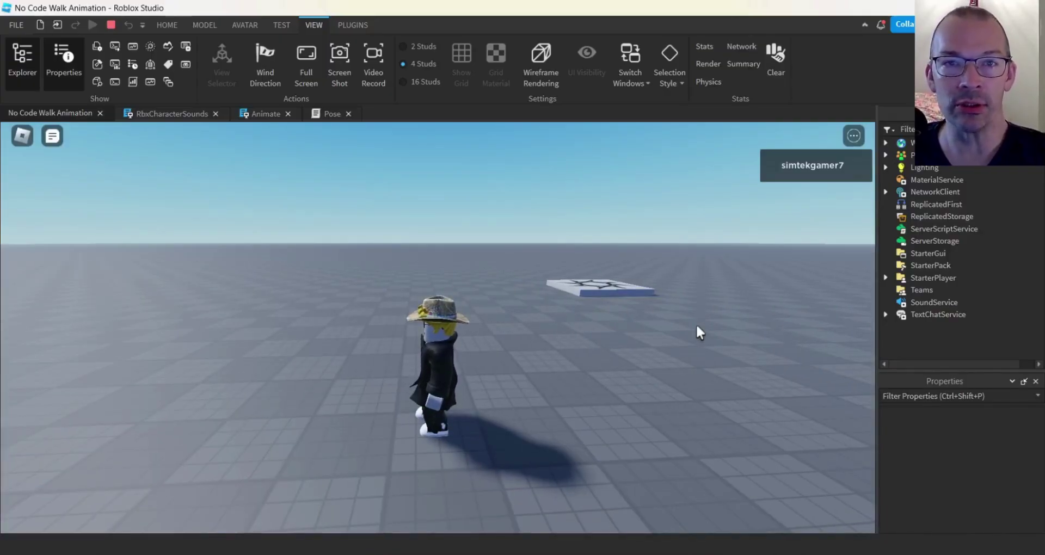
{"action": "key", "text": "d"}
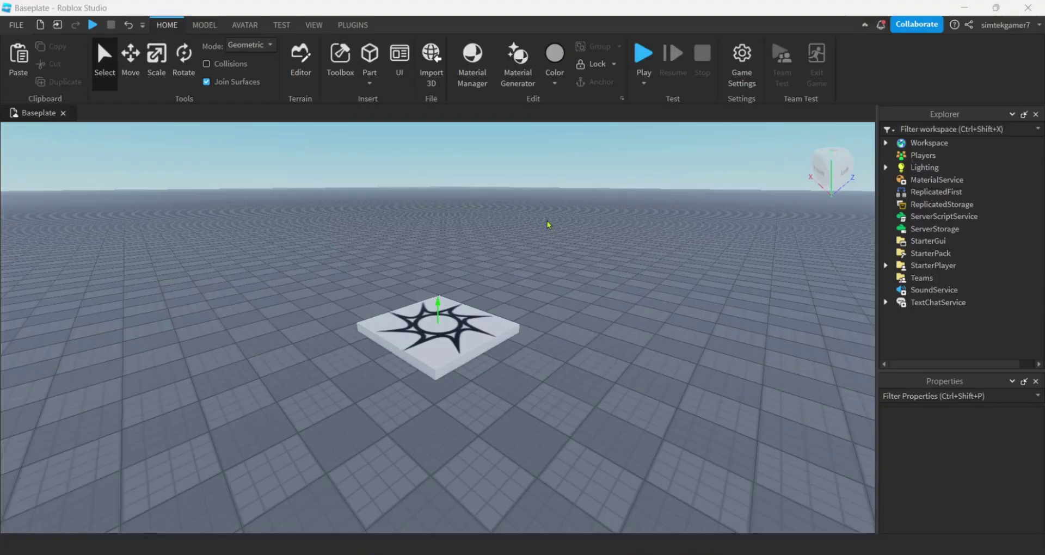
Start a play-test and expand Workspace and the simtekgamer7 character model in Explorer.
{"action": "left_click", "coordinate": [645, 56]}
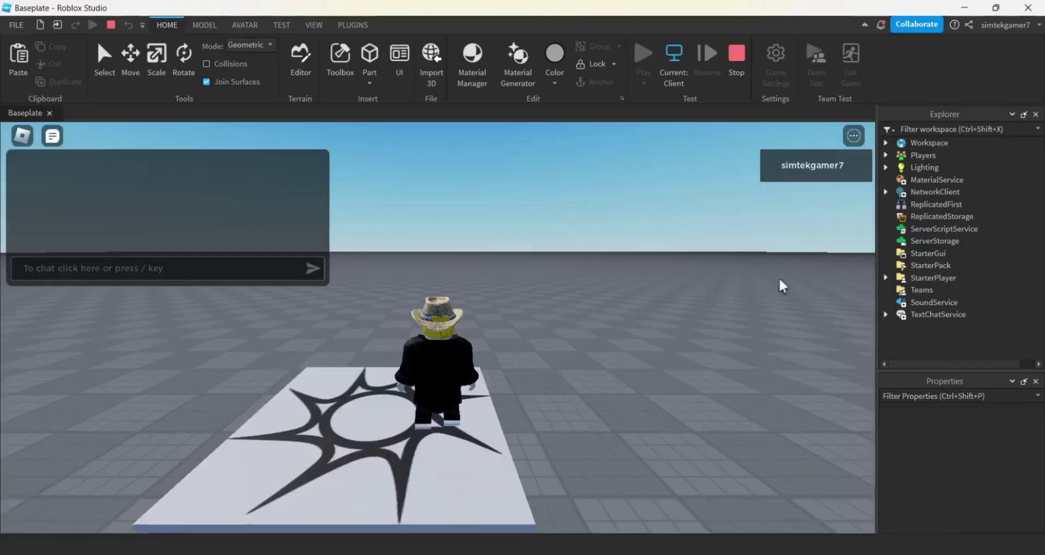
{"action": "left_click", "coordinate": [921, 144]}
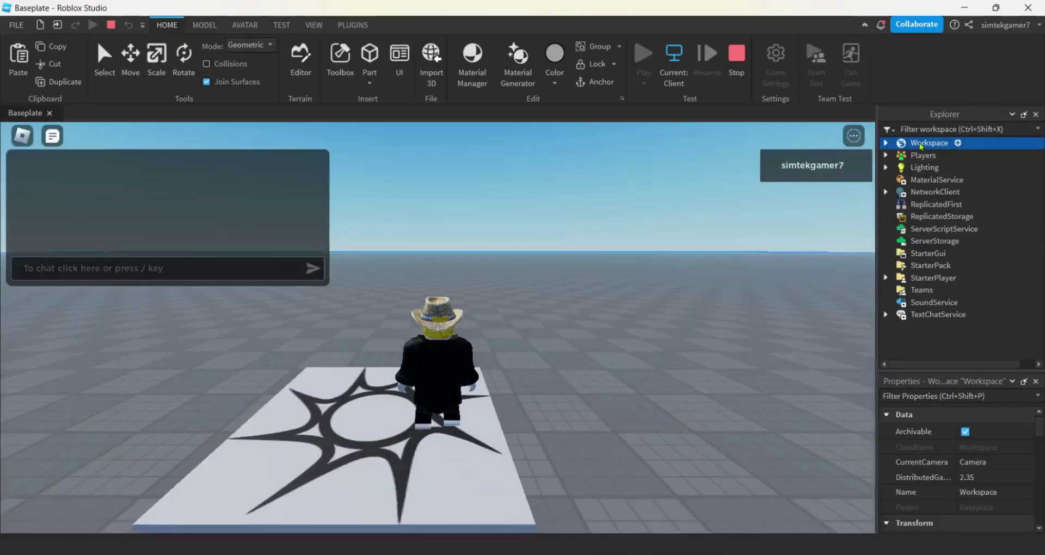
{"action": "left_click", "coordinate": [886, 143]}
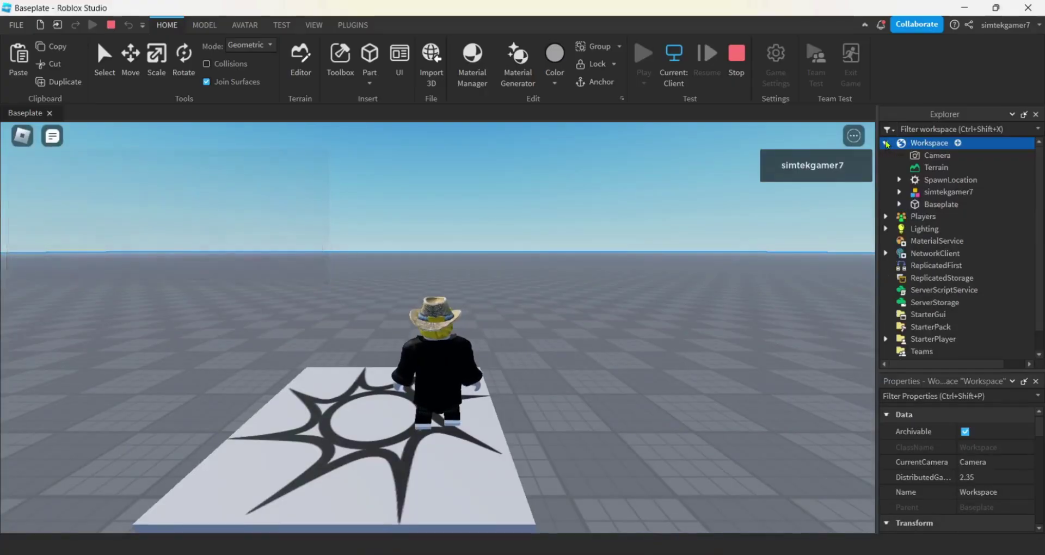
{"action": "left_click", "coordinate": [925, 192]}
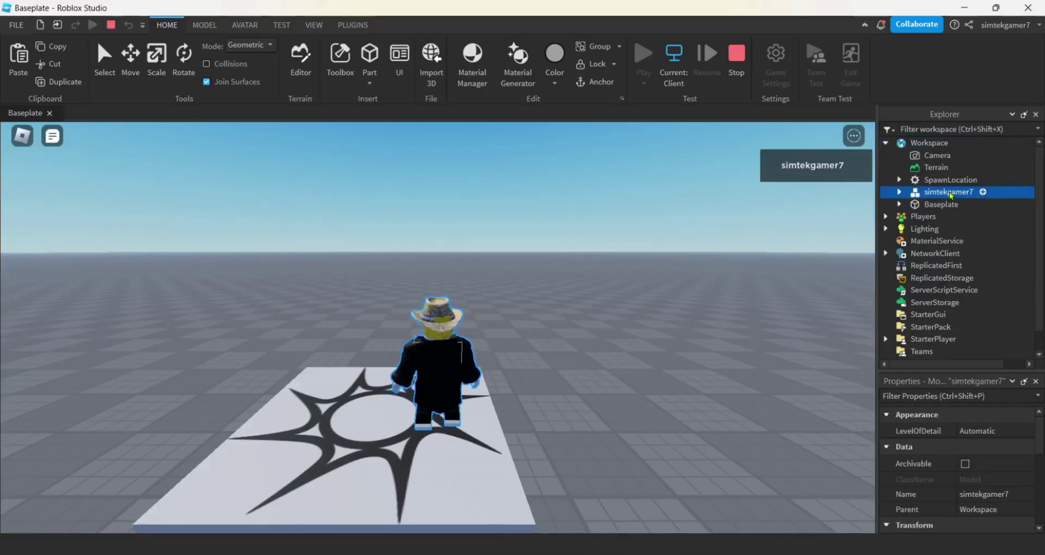
{"action": "left_click", "coordinate": [900, 192]}
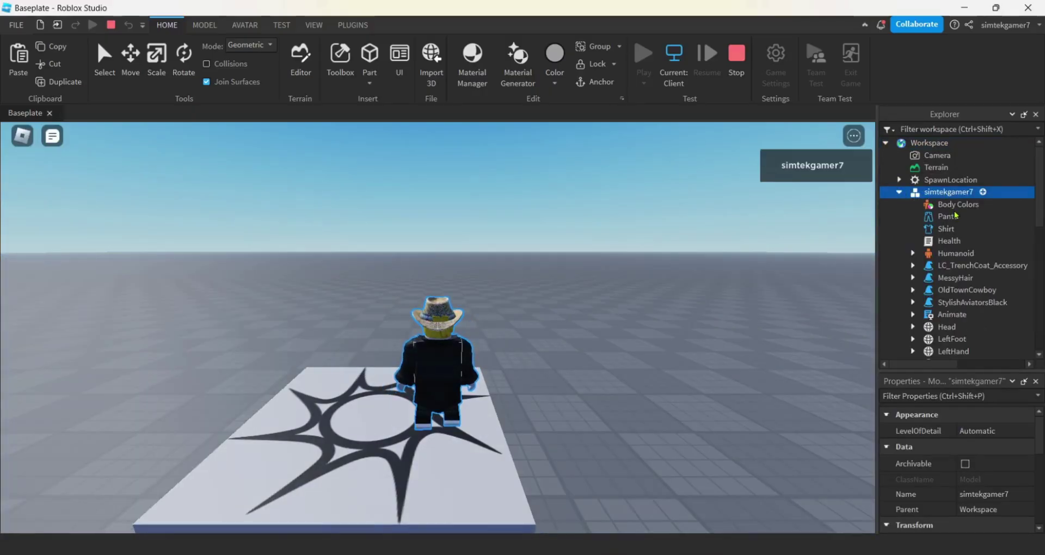
Copy the character's Animate LocalScript.
{"action": "left_click", "coordinate": [949, 316]}
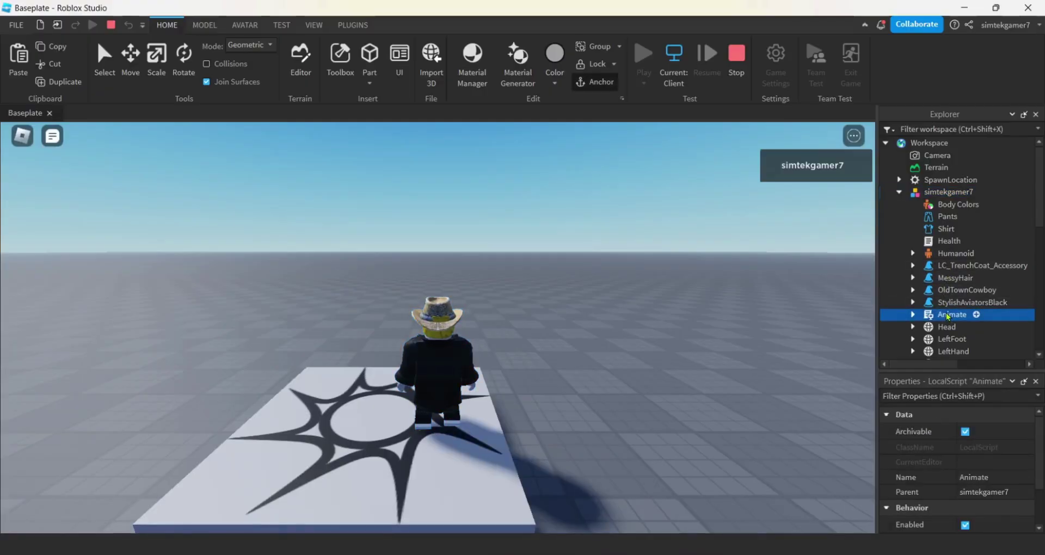
{"action": "right_click", "coordinate": [948, 316]}
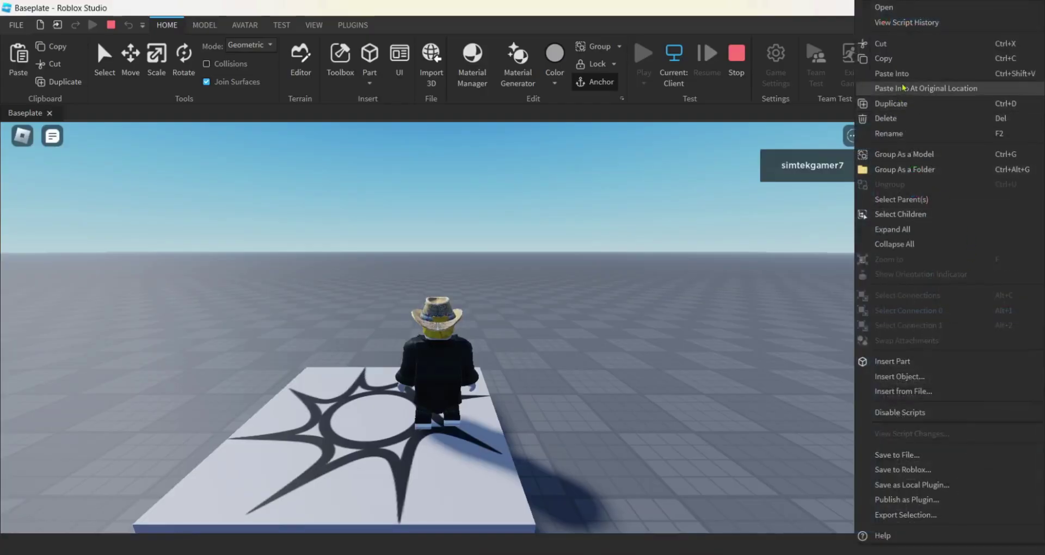
{"action": "left_click", "coordinate": [893, 61]}
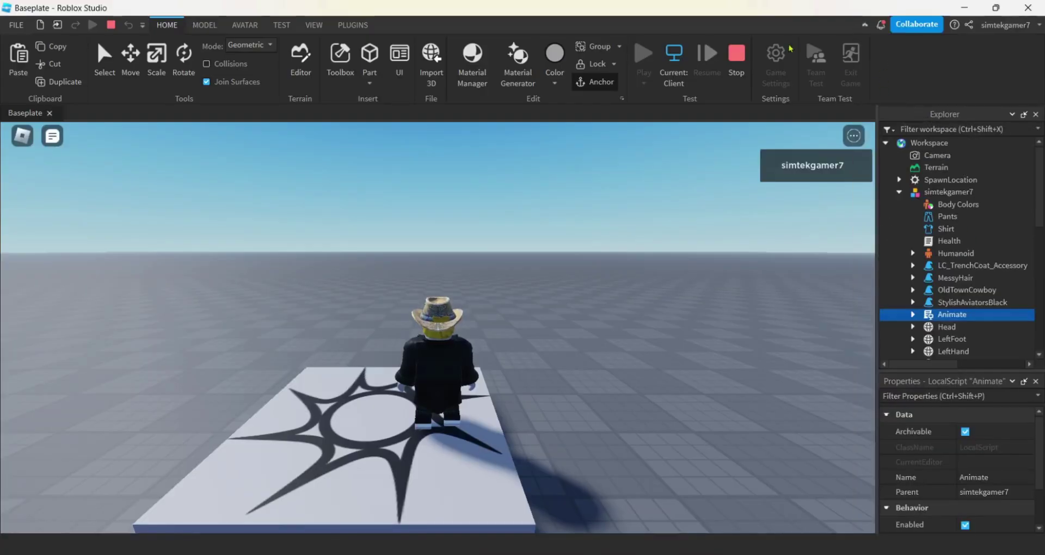
Stop the play-test and paste the Animate script into StarterPlayer > StarterCharacterScripts.
{"action": "left_click", "coordinate": [742, 61]}
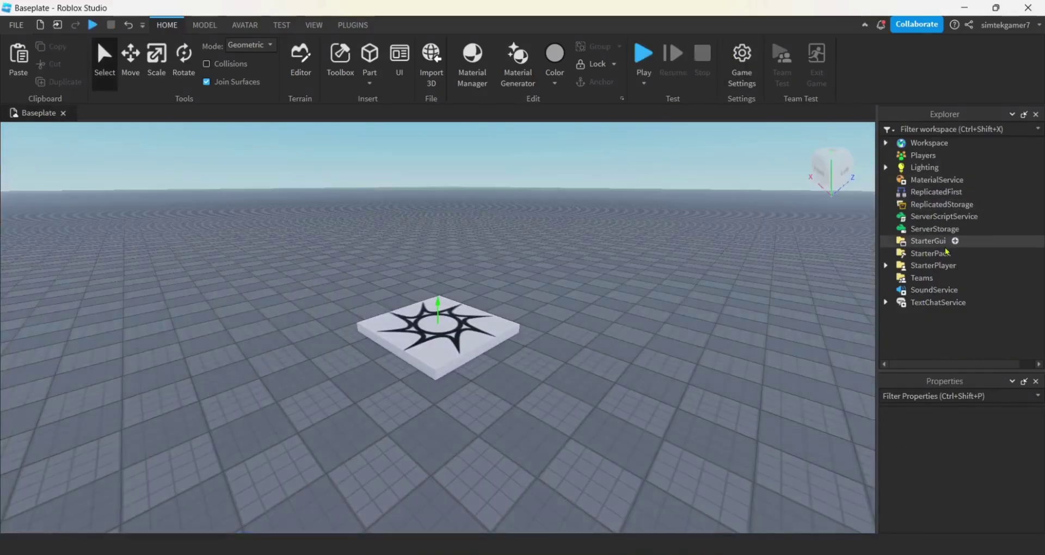
{"action": "left_click", "coordinate": [886, 266]}
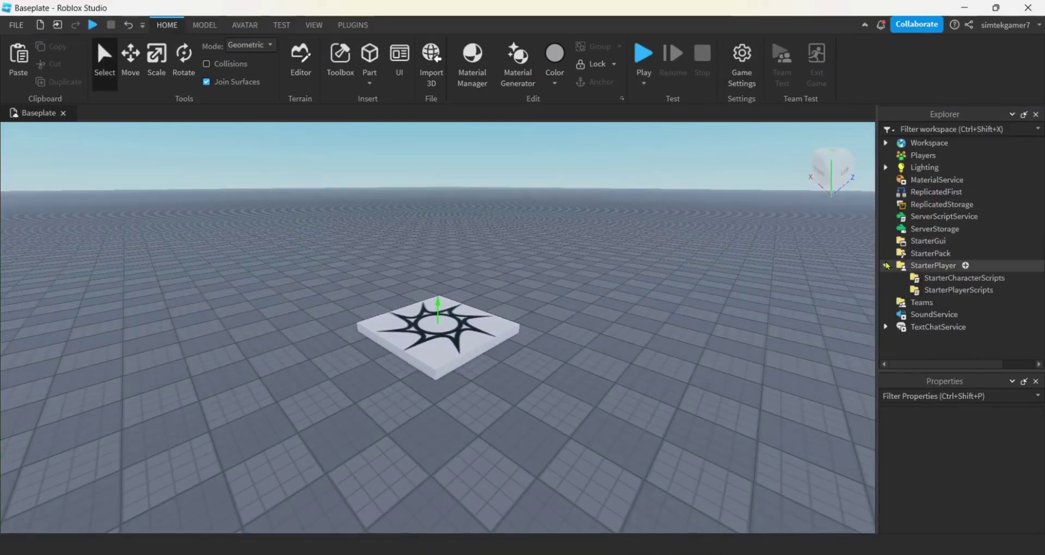
{"action": "left_click", "coordinate": [930, 278]}
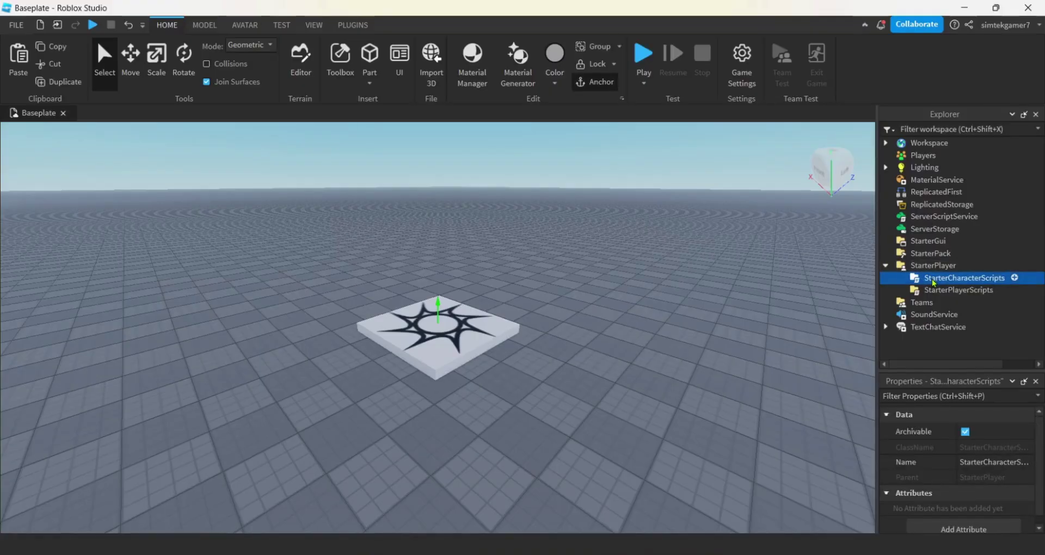
{"action": "right_click", "coordinate": [934, 282]}
{"action": "left_click", "coordinate": [891, 47]}
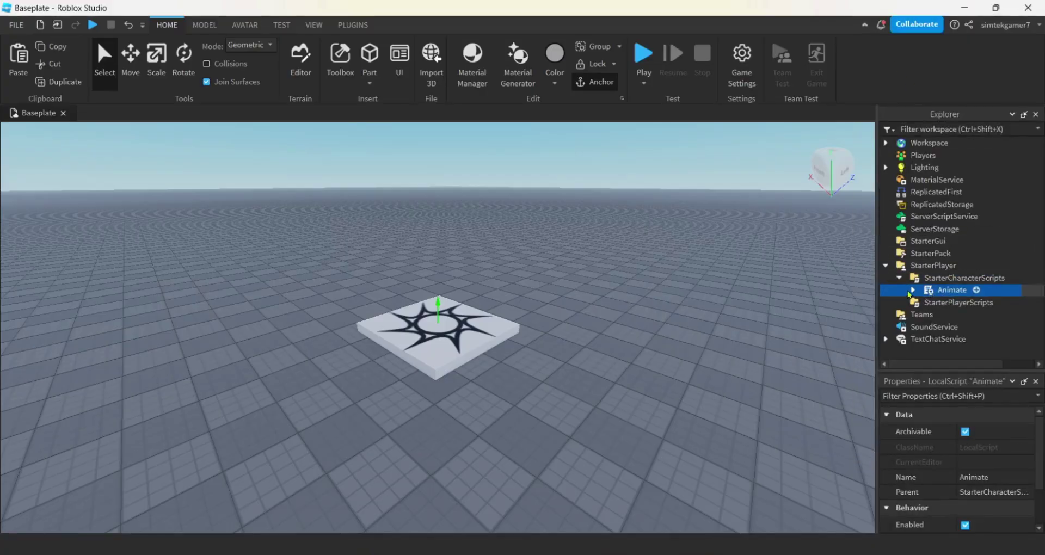
Expand the pasted Animate script's run entry and select its RunAnim animation.
{"action": "left_click", "coordinate": [912, 291]}
{"action": "scroll", "coordinate": [951, 302], "scroll_direction": "down", "scroll_amount": 4}
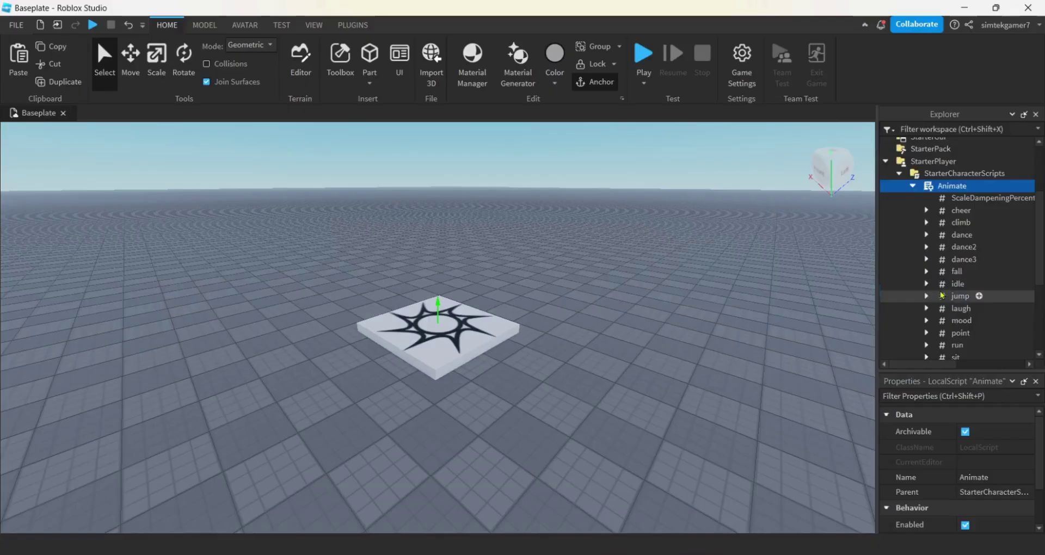
{"action": "left_click", "coordinate": [957, 311]}
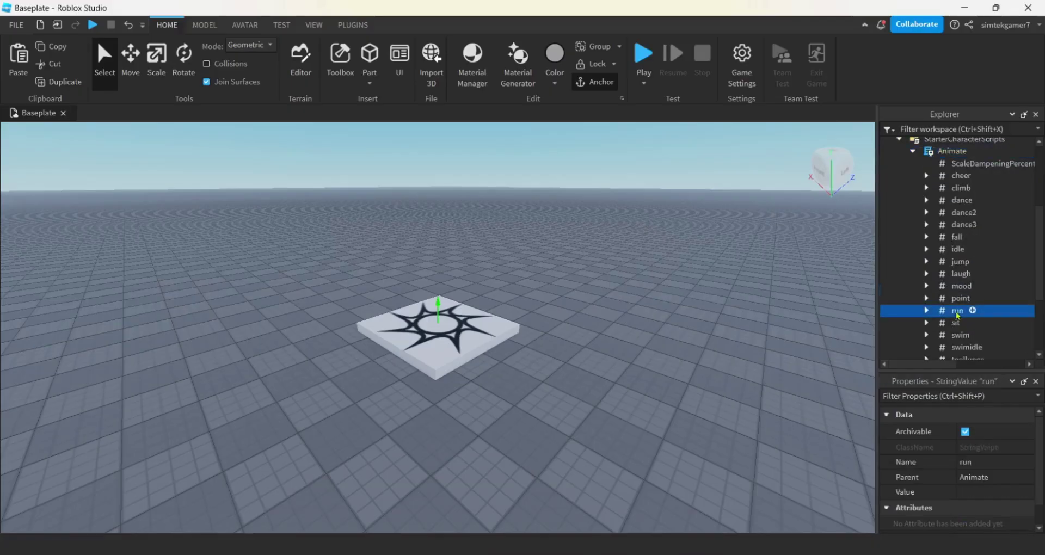
{"action": "left_click", "coordinate": [927, 310]}
{"action": "left_click", "coordinate": [984, 324]}
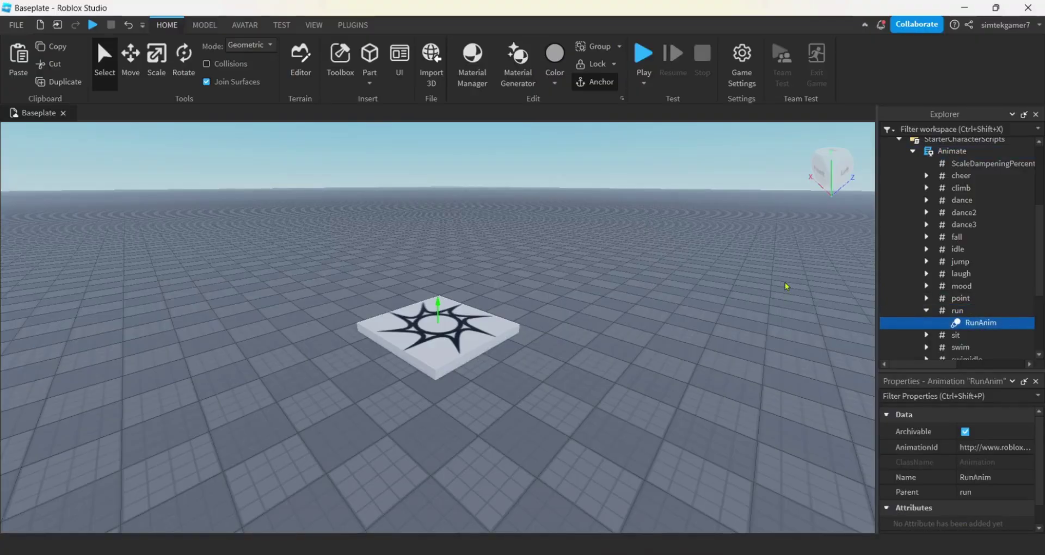
Insert an R15 Mesh Avatar (2012) rig via Rig Builder and nudge it left on the baseplate.
{"action": "left_click", "coordinate": [255, 25]}
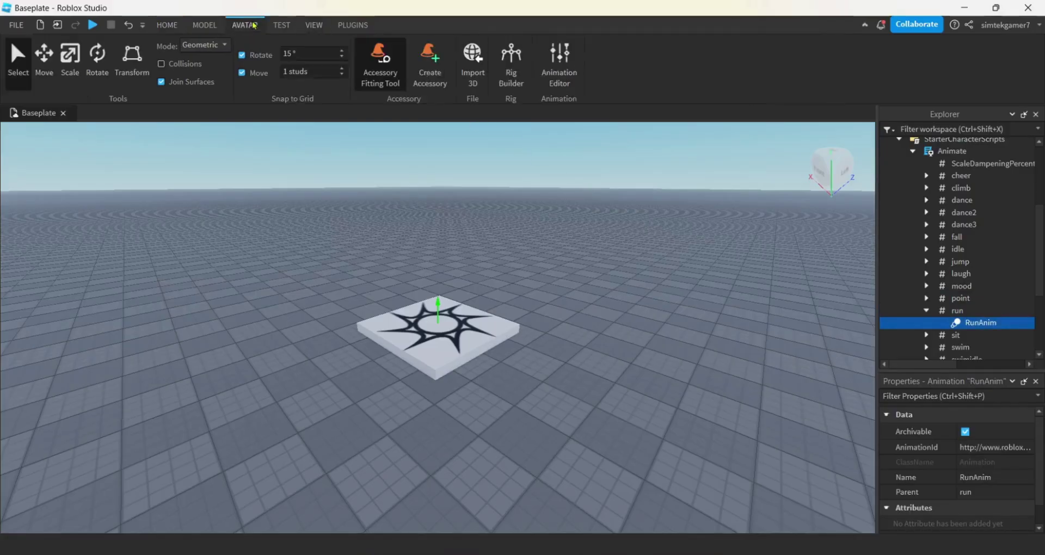
{"action": "left_click", "coordinate": [511, 64]}
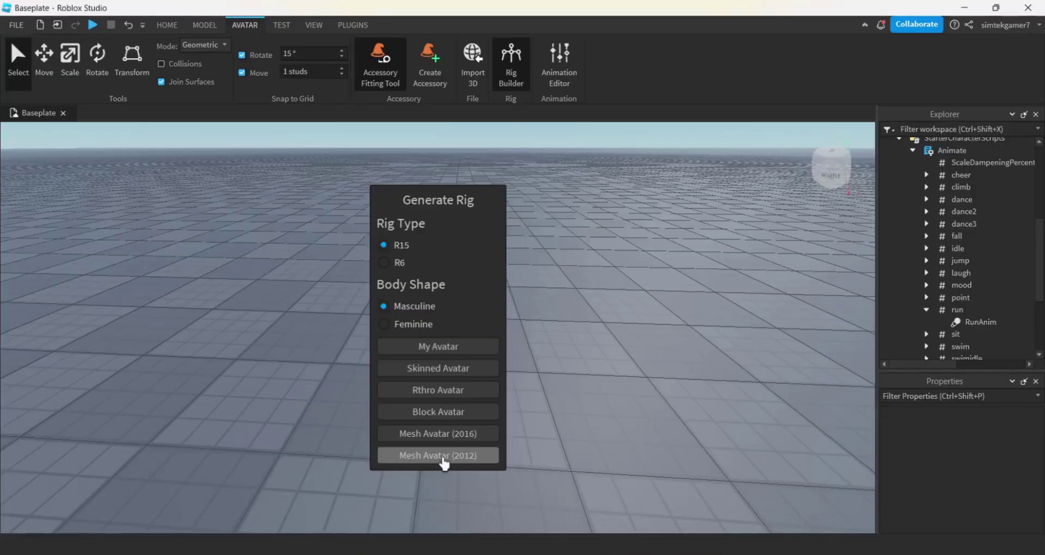
{"action": "left_click", "coordinate": [444, 456]}
{"action": "right_click_drag", "start_coordinate": [565, 419], "coordinate": [566, 419]}
{"action": "left_click_drag", "start_coordinate": [422, 290], "coordinate": [430, 364]}
{"action": "right_click_drag", "start_coordinate": [490, 391], "coordinate": [490, 391]}
Open the Animation Editor on Rig and create a new animation named CustomWalk.
{"action": "key", "text": "w"}
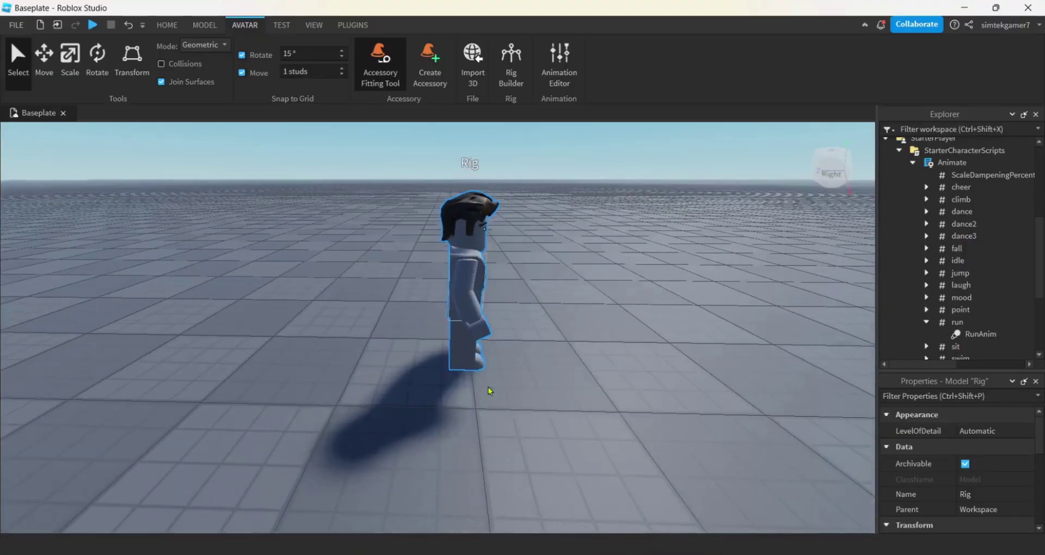
{"action": "left_click", "coordinate": [559, 67]}
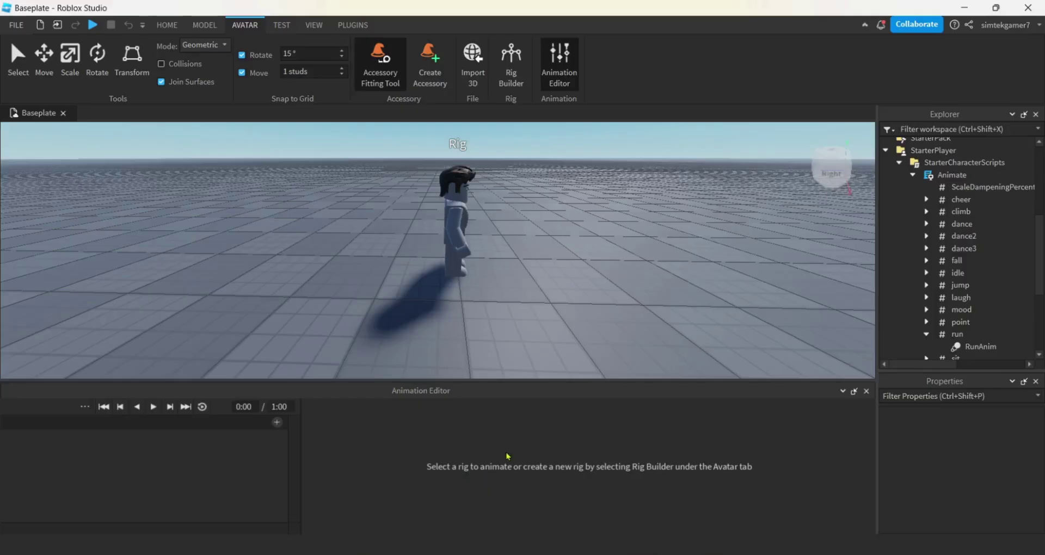
{"action": "left_click", "coordinate": [462, 217]}
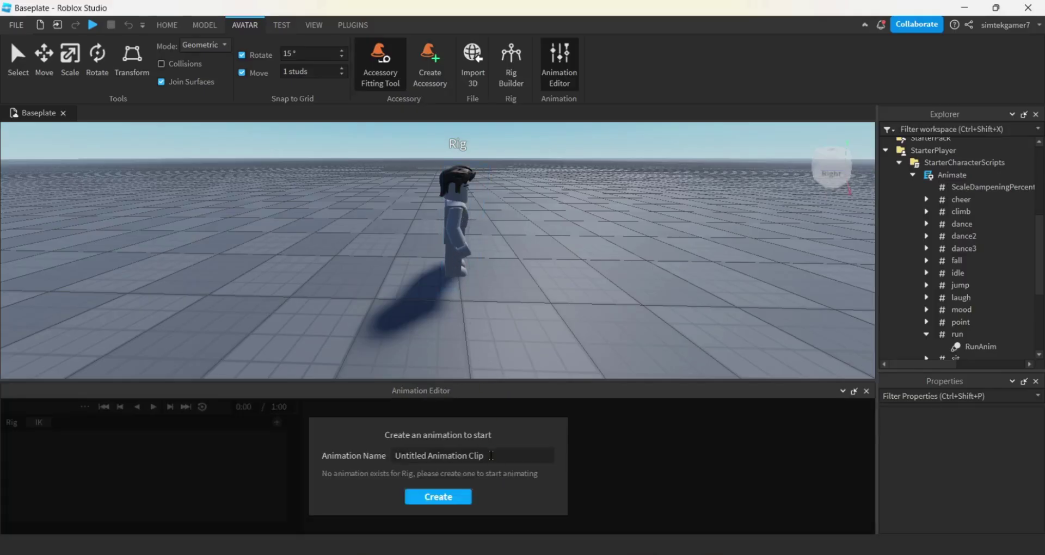
{"action": "left_click_drag", "start_coordinate": [491, 456], "coordinate": [275, 439]}
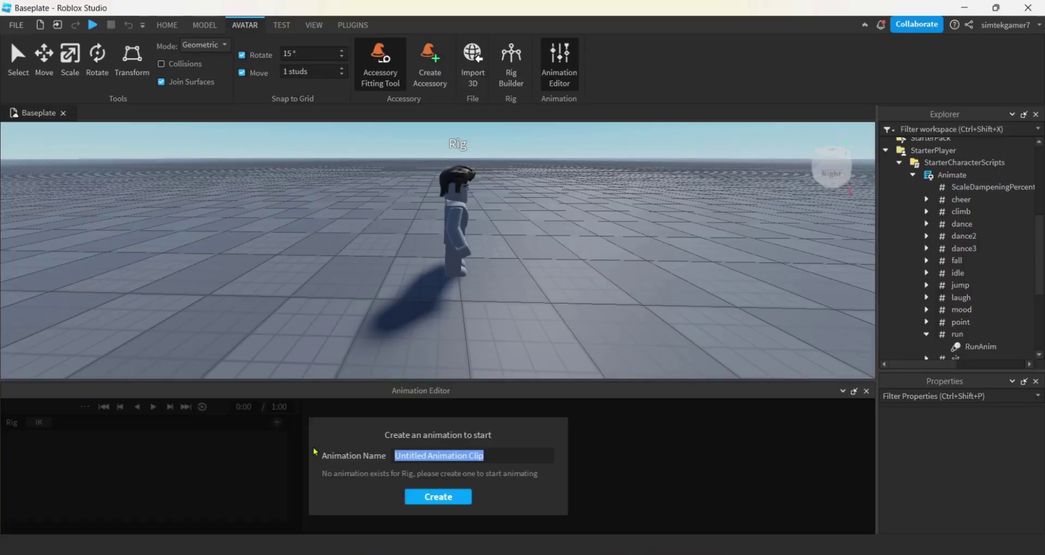
{"action": "type", "text": "CustomWa"}
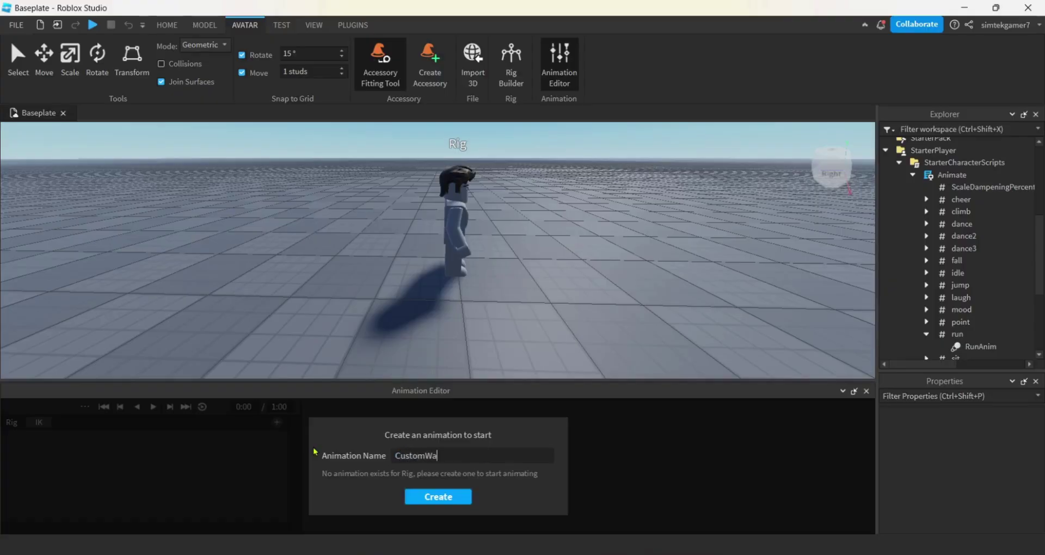
{"action": "type", "text": "lk"}
{"action": "left_click", "coordinate": [433, 502]}
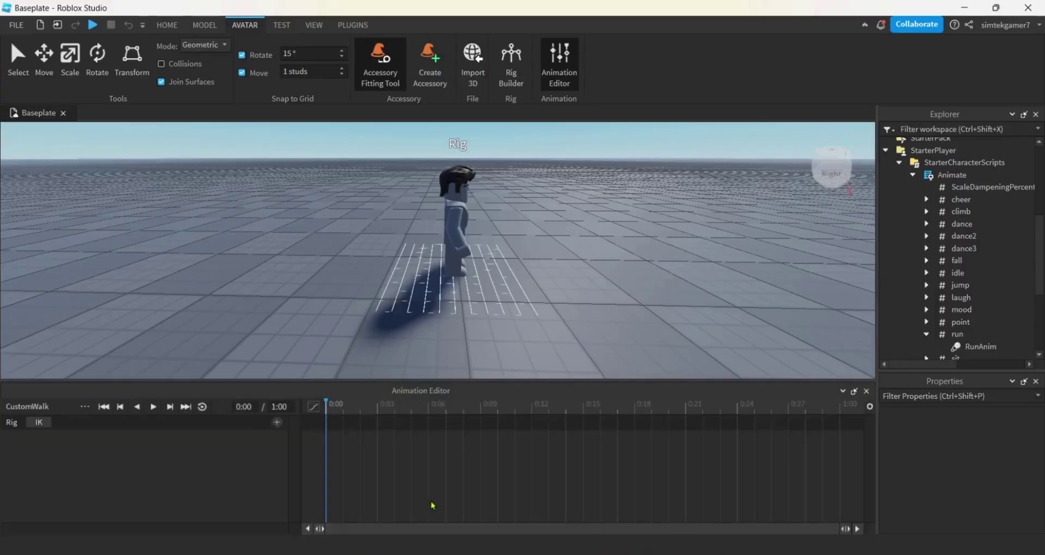
Set CustomWalk's priority to Movement and save the animation.
{"action": "left_click", "coordinate": [83, 405]}
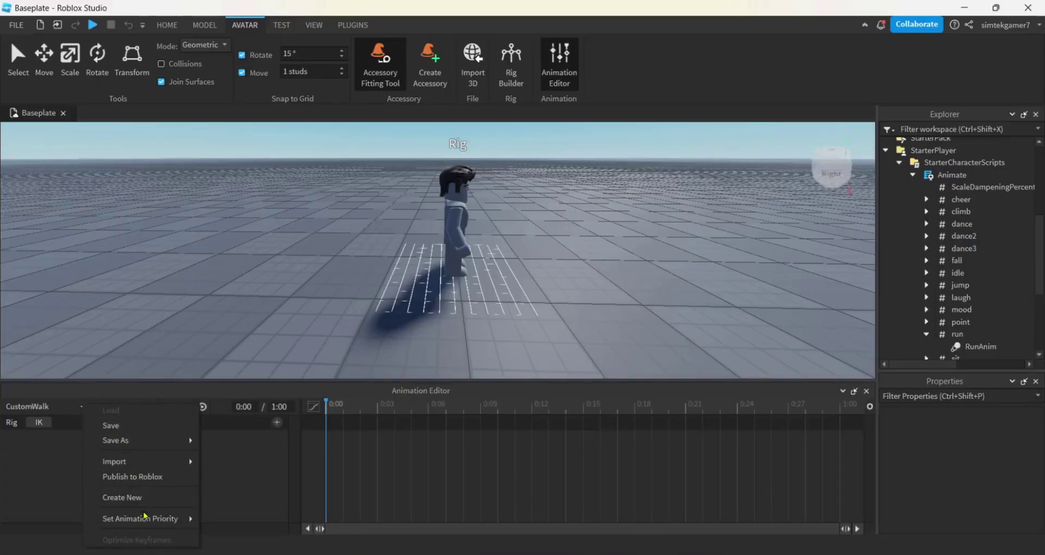
{"action": "mouse_move", "coordinate": [145, 518]}
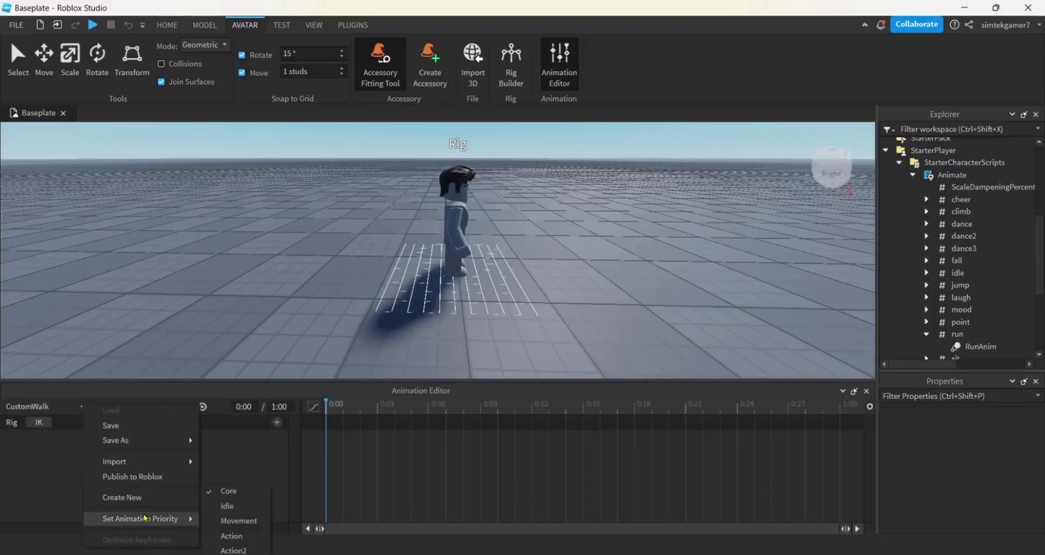
{"action": "left_click", "coordinate": [243, 521]}
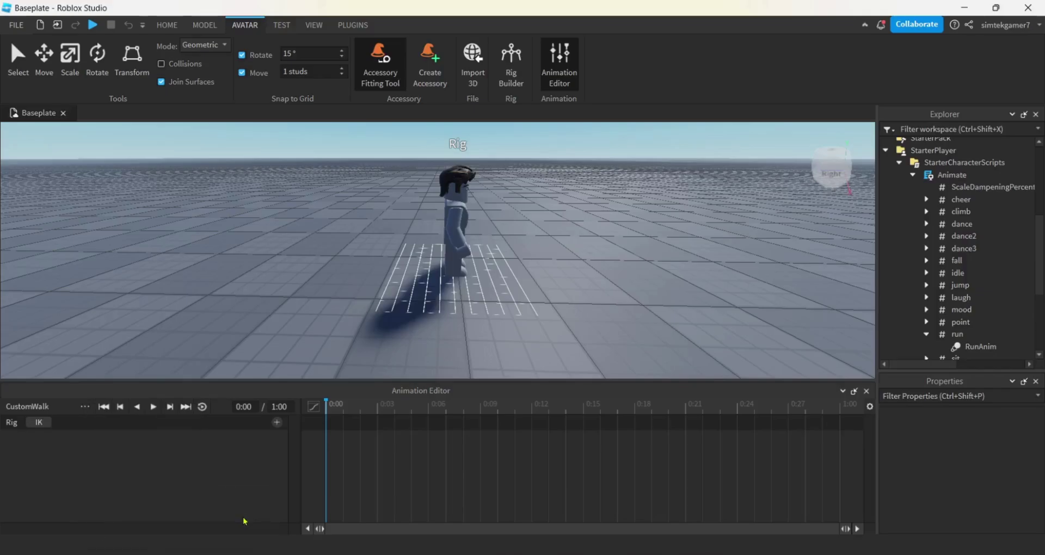
{"action": "left_click", "coordinate": [89, 410]}
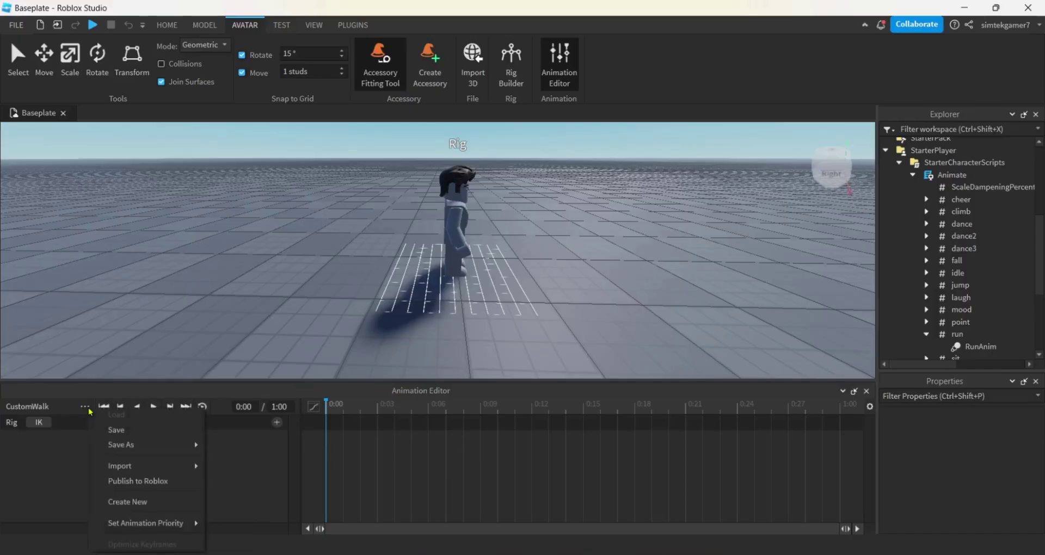
{"action": "left_click", "coordinate": [110, 431]}
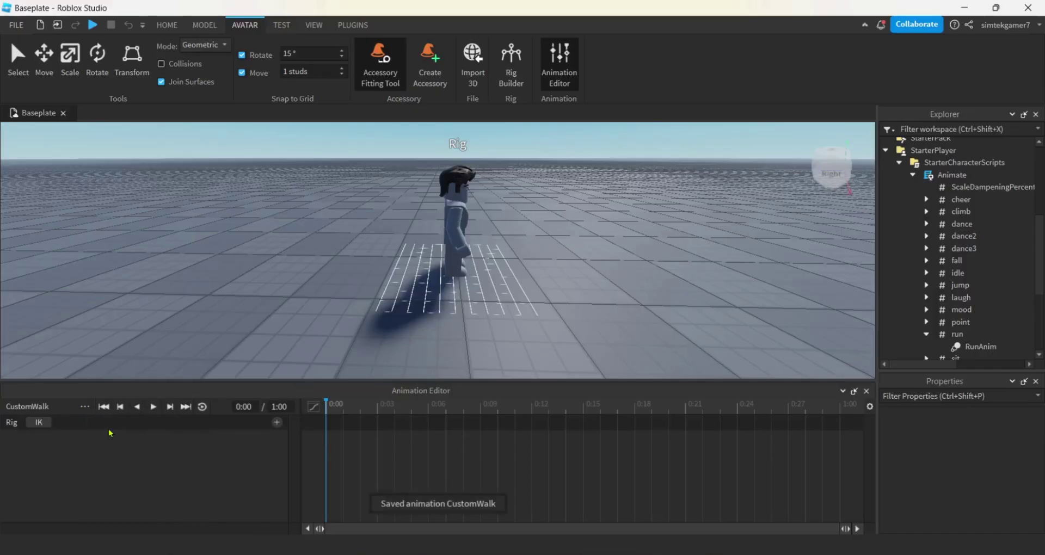
Expand Rig > AnimSaves in Explorer and select the saved CustomWalk clip.
{"action": "scroll", "coordinate": [956, 210], "scroll_direction": "up", "scroll_amount": 5}
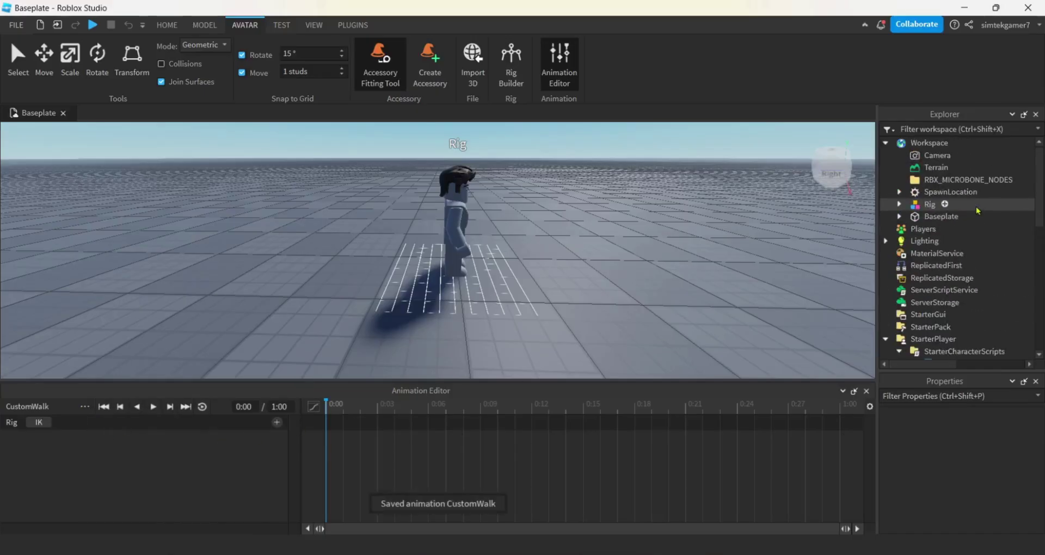
{"action": "left_click", "coordinate": [899, 204]}
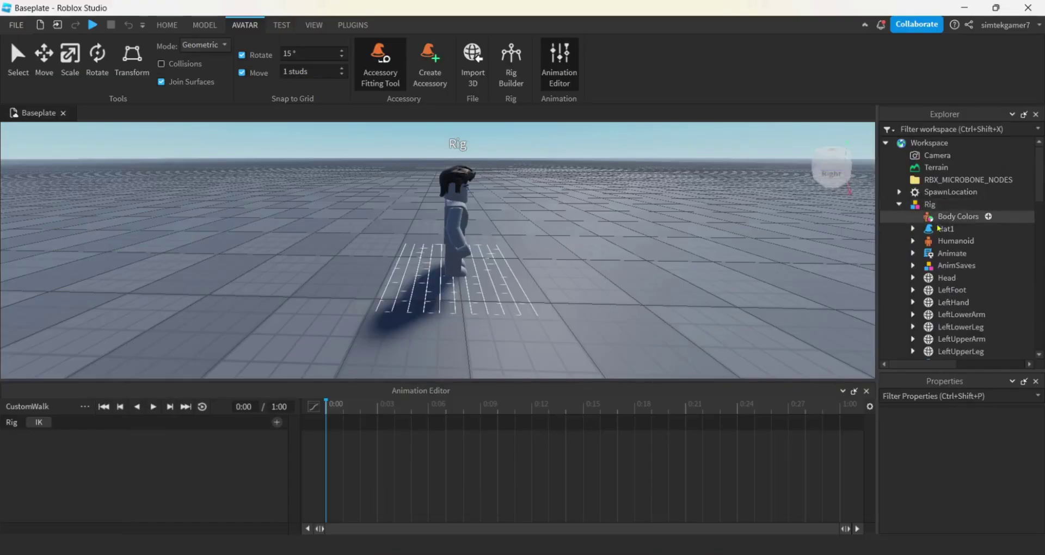
{"action": "left_click", "coordinate": [914, 266]}
{"action": "left_click", "coordinate": [970, 278]}
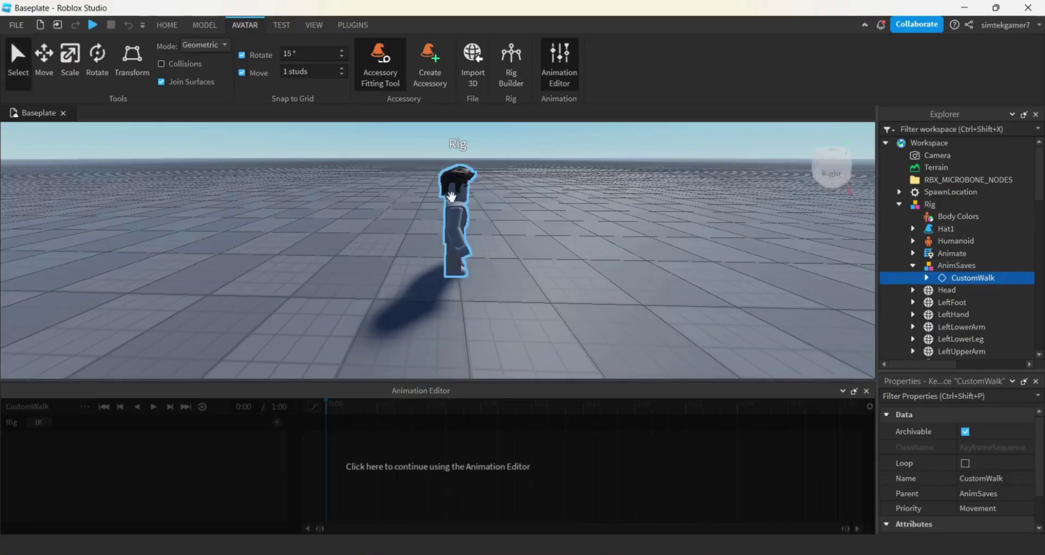
Resume editing CustomWalk and check the timeline's Seconds:Frames units and 30 fps frame rate.
{"action": "left_click", "coordinate": [453, 214]}
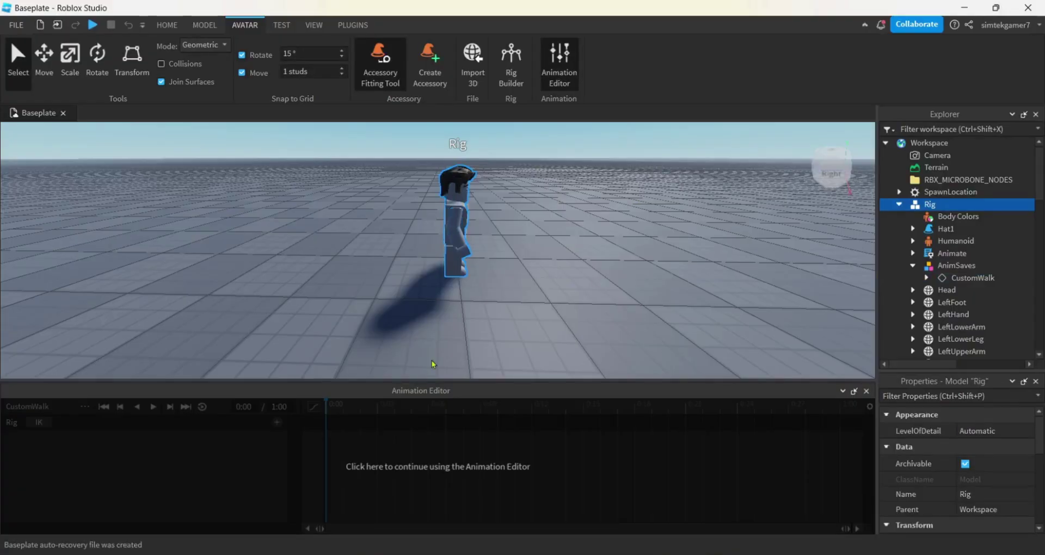
{"action": "left_click", "coordinate": [442, 443]}
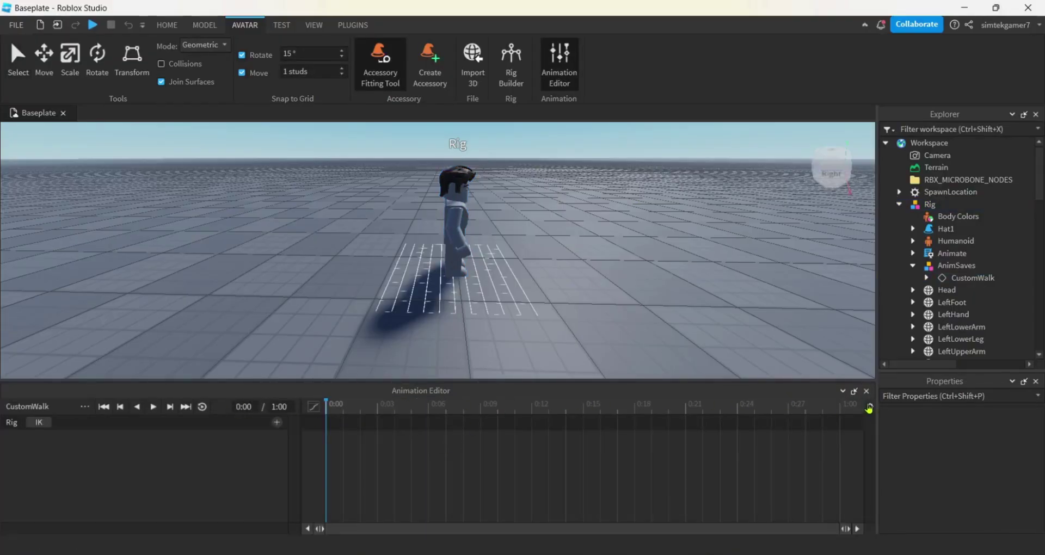
{"action": "left_click", "coordinate": [870, 409]}
{"action": "mouse_move", "coordinate": [918, 415]}
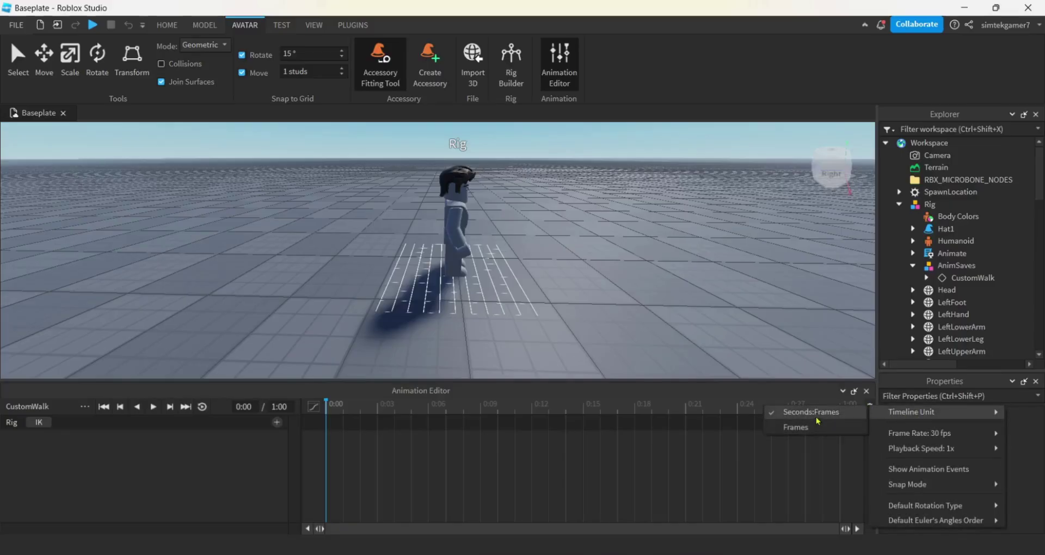
{"action": "mouse_move", "coordinate": [934, 435]}
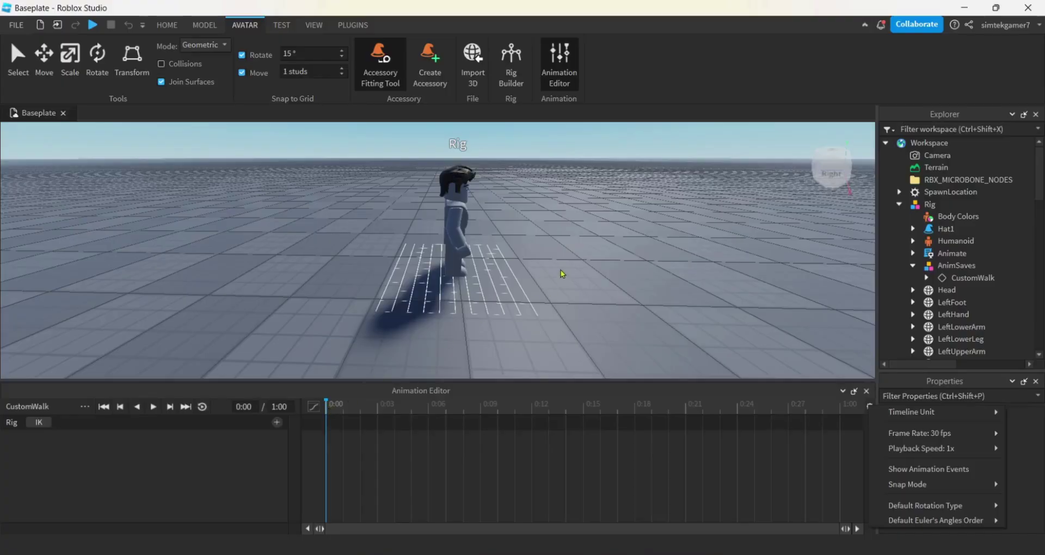
Rotate the RightUpperArm, RightUpperLeg and UpperTorso into a stride at 0:00.
{"action": "left_click", "coordinate": [458, 218]}
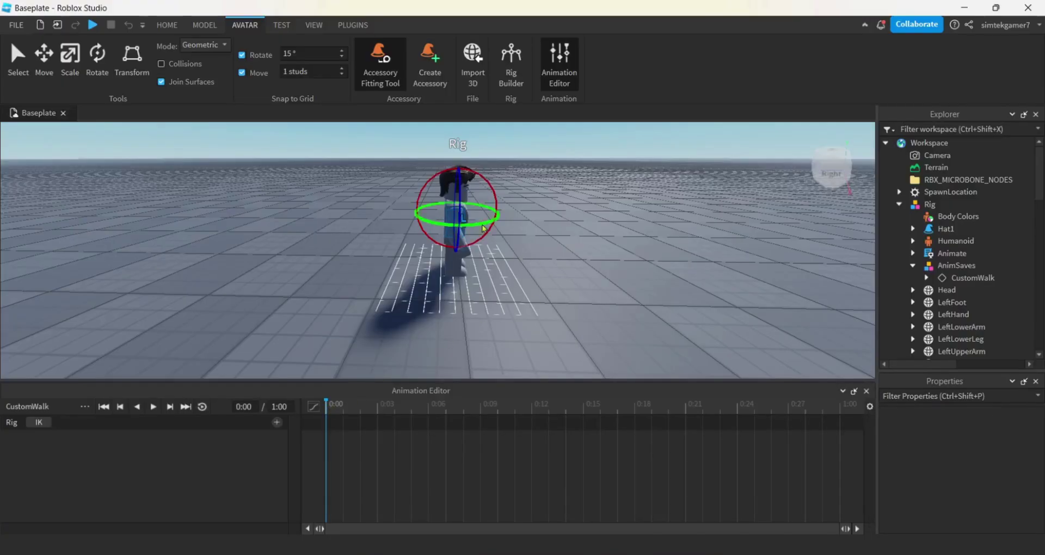
{"action": "scroll", "coordinate": [563, 248], "scroll_direction": "down", "scroll_amount": 3}
{"action": "right_click_drag", "start_coordinate": [564, 247], "coordinate": [561, 247]}
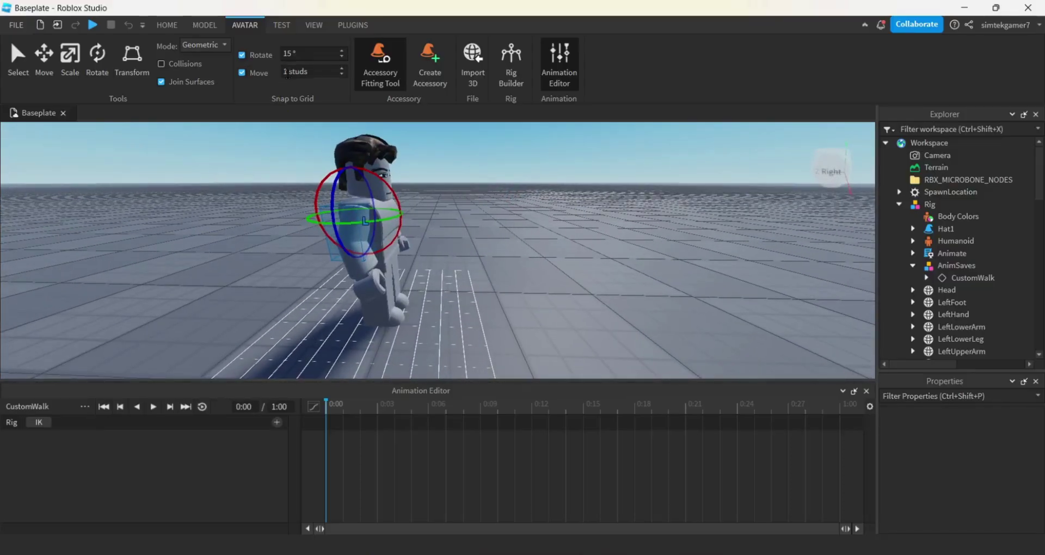
{"action": "left_click_drag", "start_coordinate": [404, 204], "coordinate": [396, 179]}
{"action": "key", "text": "a"}
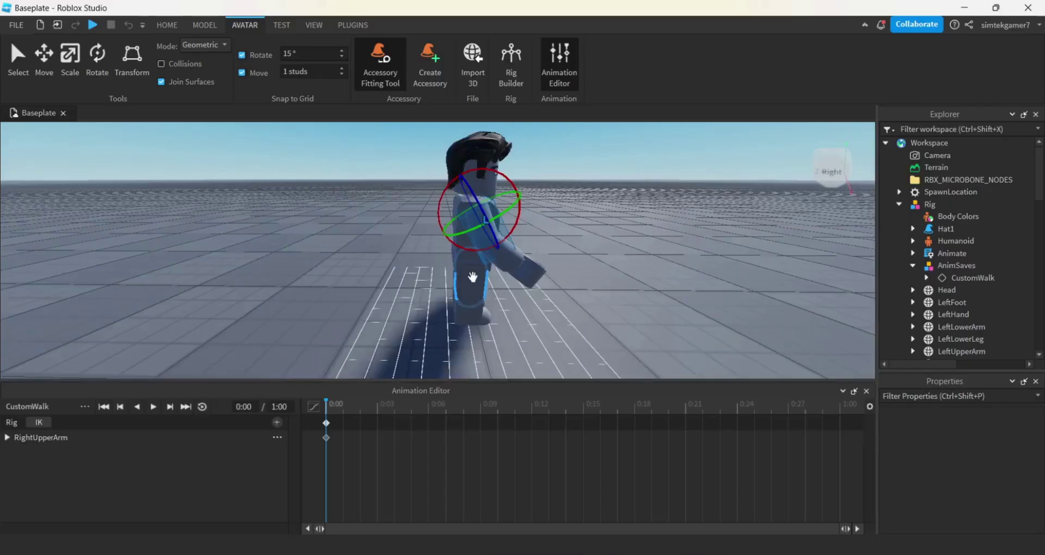
{"action": "left_click", "coordinate": [472, 278]}
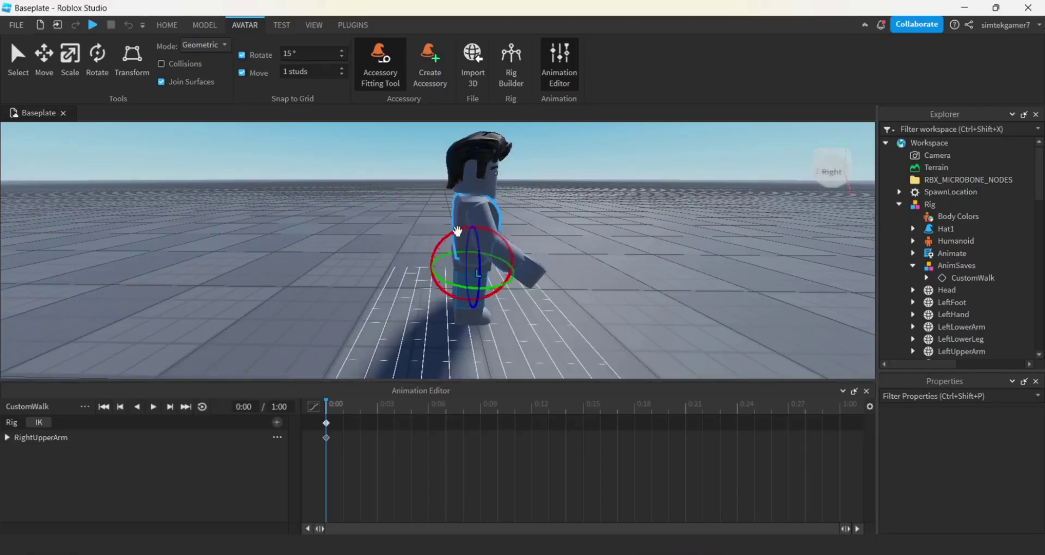
{"action": "mouse_move", "coordinate": [472, 235]}
{"action": "left_mouse_down"}
{"action": "mouse_move", "coordinate": [457, 233]}
{"action": "mouse_move", "coordinate": [472, 239]}
{"action": "left_mouse_up"}
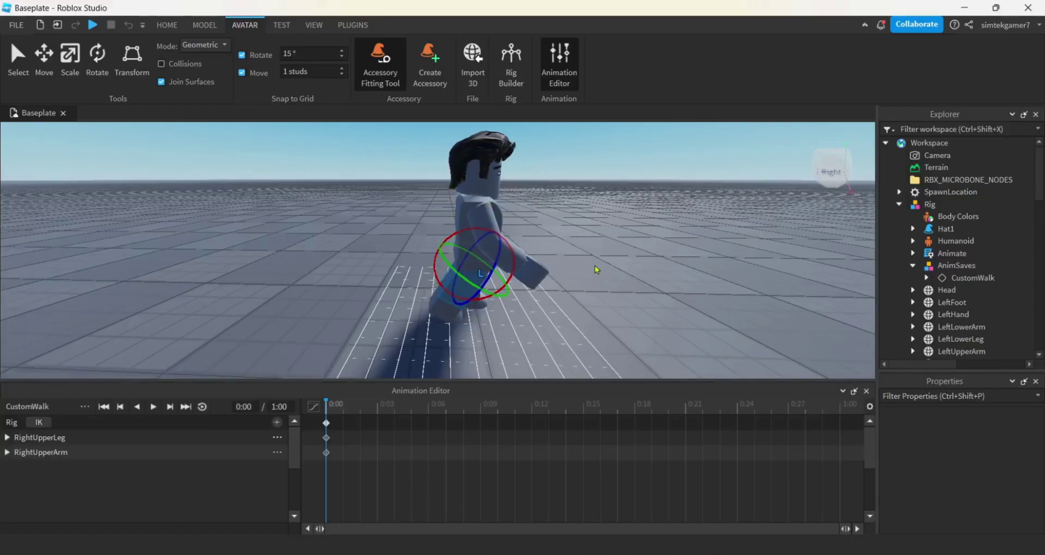
{"action": "right_click_drag", "start_coordinate": [597, 269], "coordinate": [557, 255]}
{"action": "left_click", "coordinate": [420, 227]}
{"action": "scroll", "coordinate": [557, 255], "scroll_direction": "down", "scroll_amount": 3}
{"action": "left_click_drag", "start_coordinate": [444, 271], "coordinate": [449, 266]}
Rotate the LeftUpperArm and LeftUpperLeg to complete the 0:00 stride pose.
{"action": "key", "text": "d"}
{"action": "right_click_drag", "start_coordinate": [593, 297], "coordinate": [592, 297]}
{"action": "scroll", "coordinate": [592, 296], "scroll_direction": "down", "scroll_amount": 2}
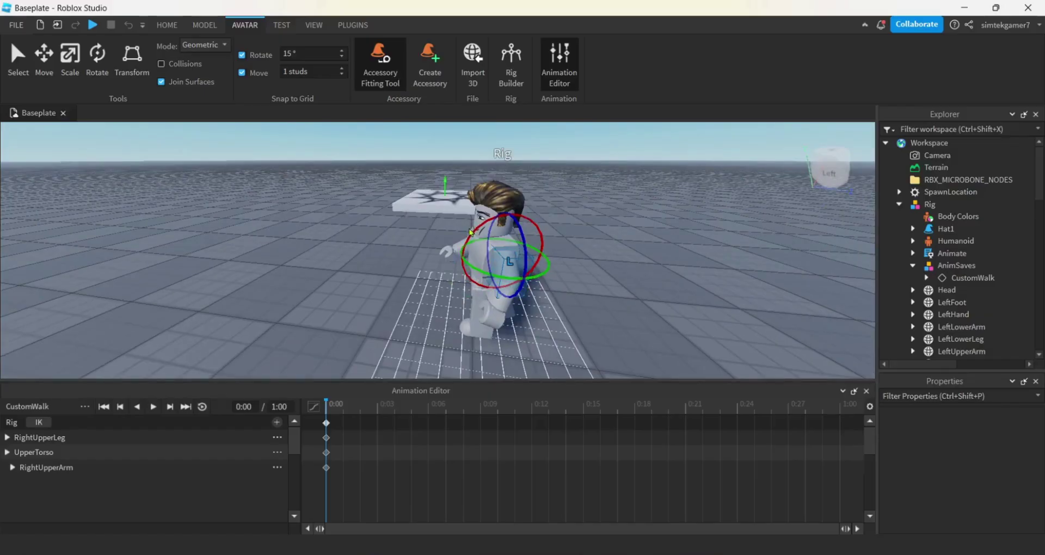
{"action": "left_click_drag", "start_coordinate": [472, 233], "coordinate": [466, 245]}
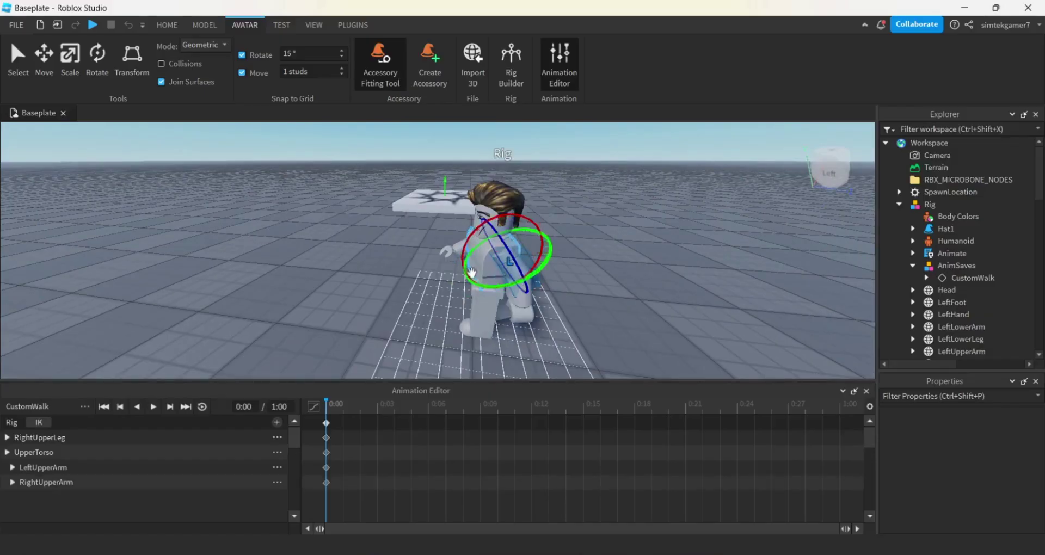
{"action": "left_click", "coordinate": [486, 305]}
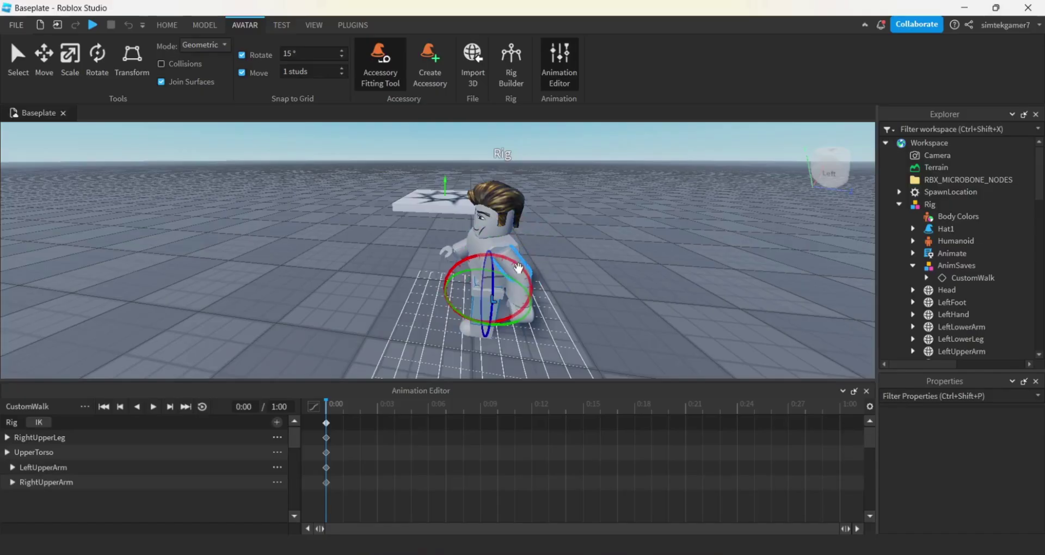
{"action": "left_click_drag", "start_coordinate": [518, 267], "coordinate": [526, 295]}
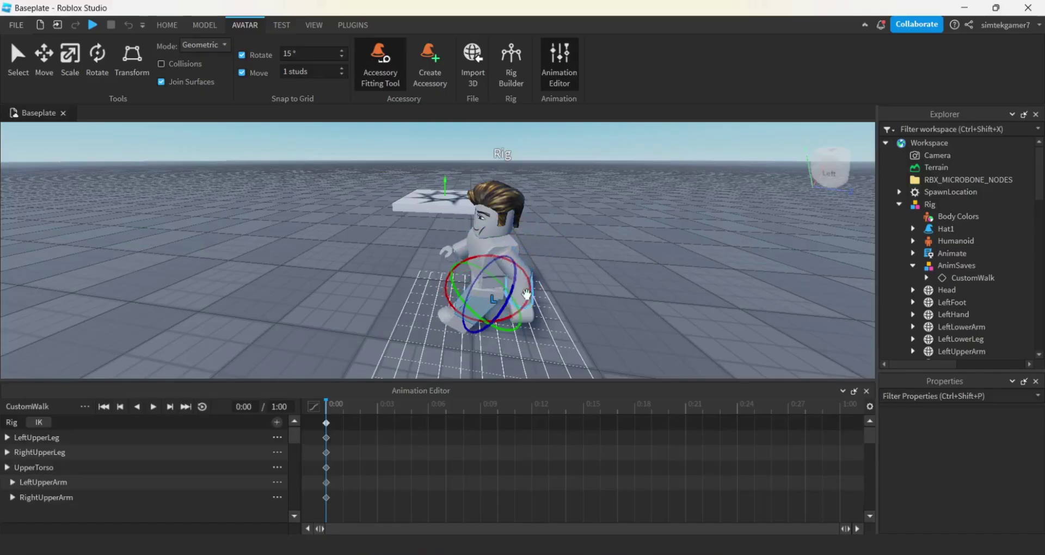
{"action": "key", "text": "a"}
{"action": "right_click_drag", "start_coordinate": [537, 337], "coordinate": [537, 337]}
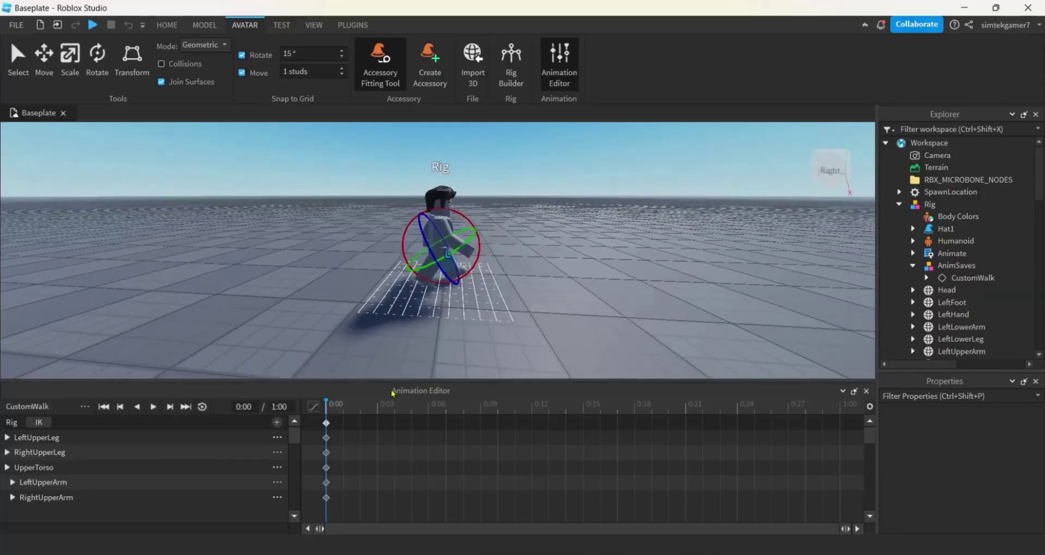
{"action": "right_click_drag", "start_coordinate": [447, 333], "coordinate": [446, 332]}
Copy the 0:00 keyframes and paste the starting pose at 0:07.
{"action": "left_click", "coordinate": [327, 424]}
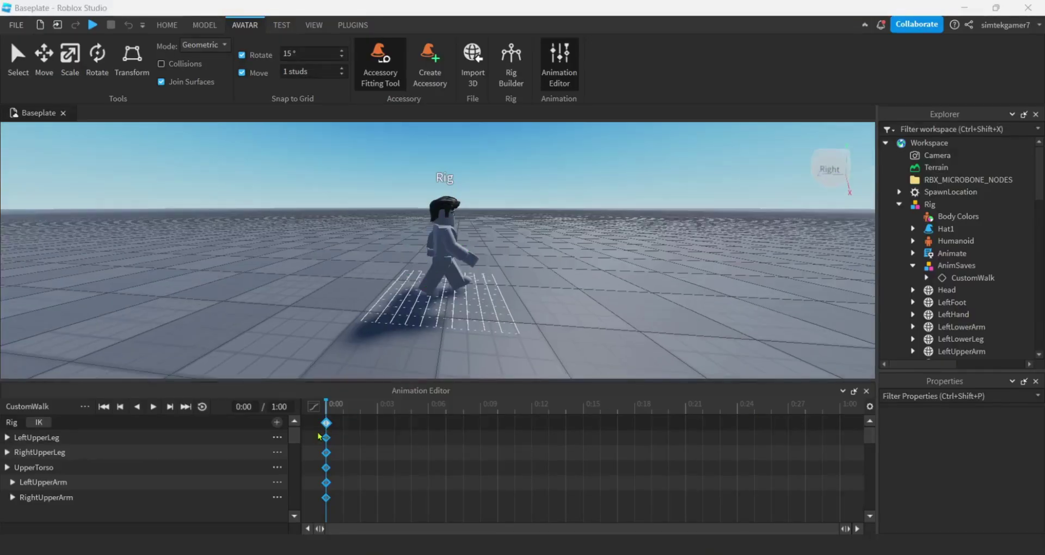
{"action": "right_click", "coordinate": [327, 424]}
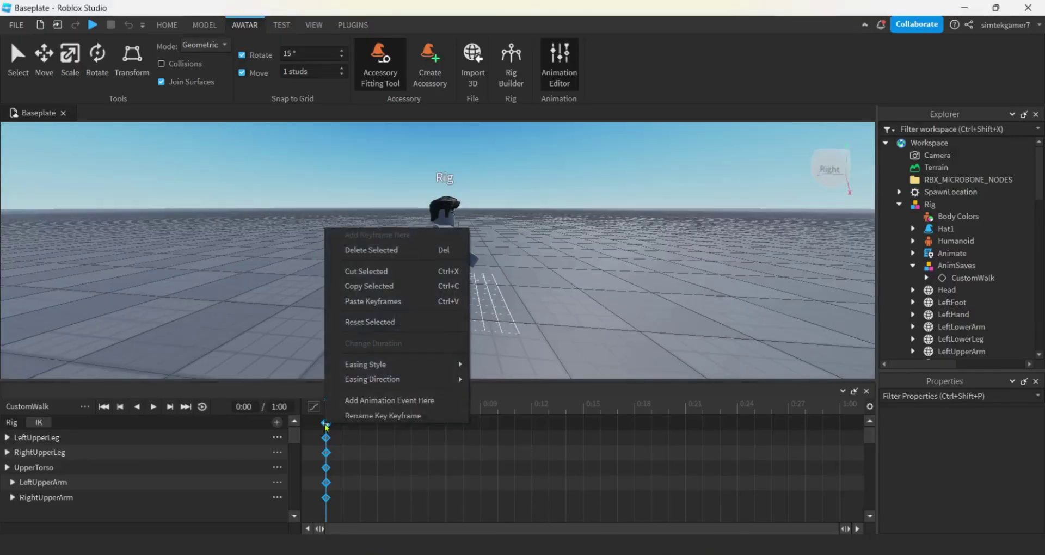
{"action": "left_click", "coordinate": [378, 293]}
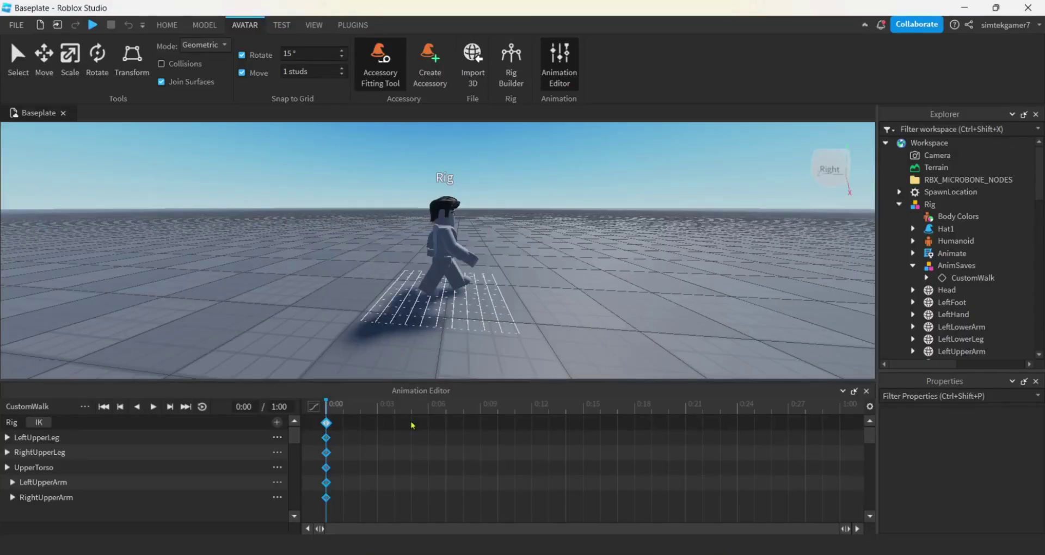
{"action": "left_click", "coordinate": [447, 416]}
{"action": "right_click", "coordinate": [446, 418]}
{"action": "left_click", "coordinate": [490, 312]}
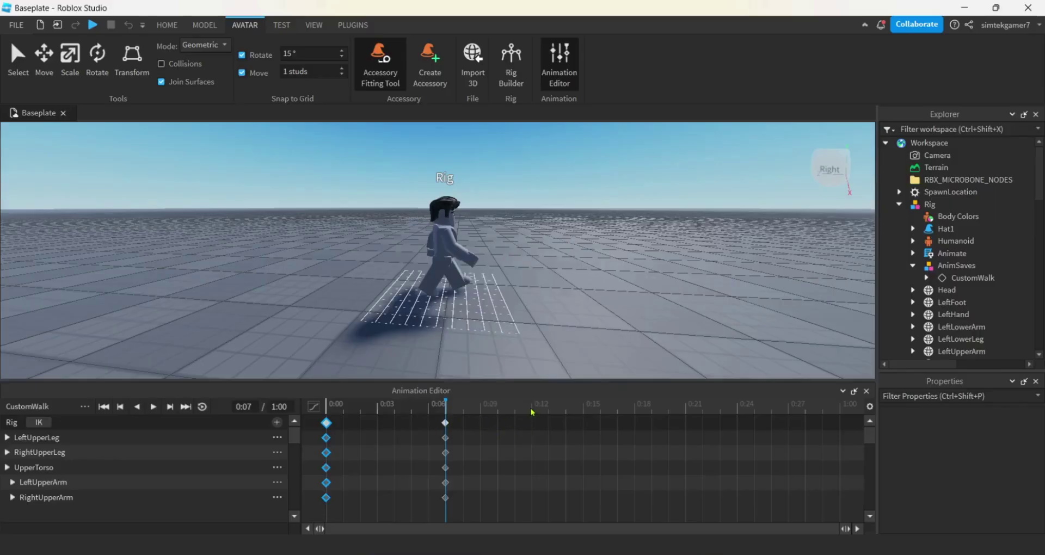
Paste the starting pose at 0:14 and play the end of the animation to check it.
{"action": "left_click", "coordinate": [566, 416]}
{"action": "right_click", "coordinate": [566, 416]}
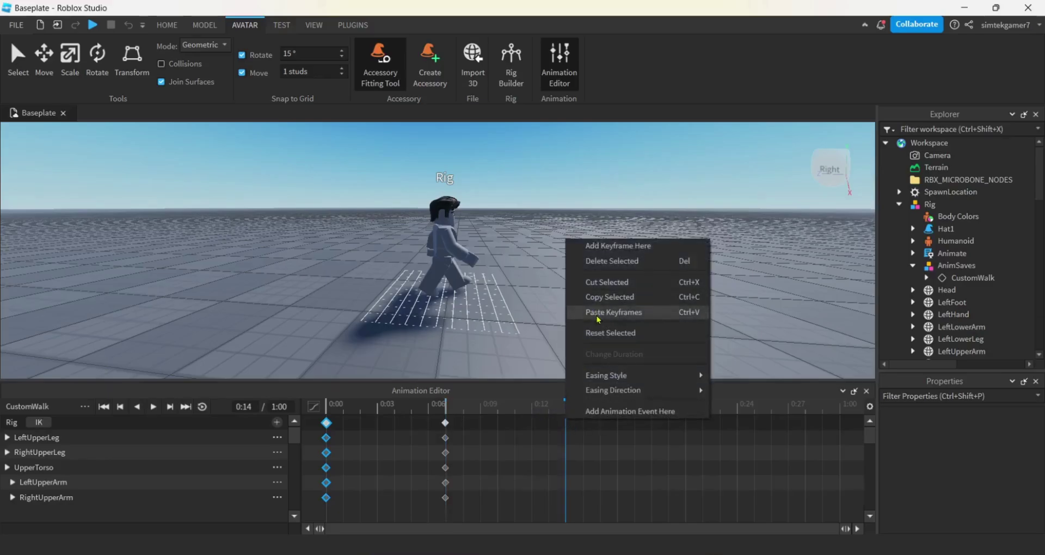
{"action": "left_click", "coordinate": [597, 312]}
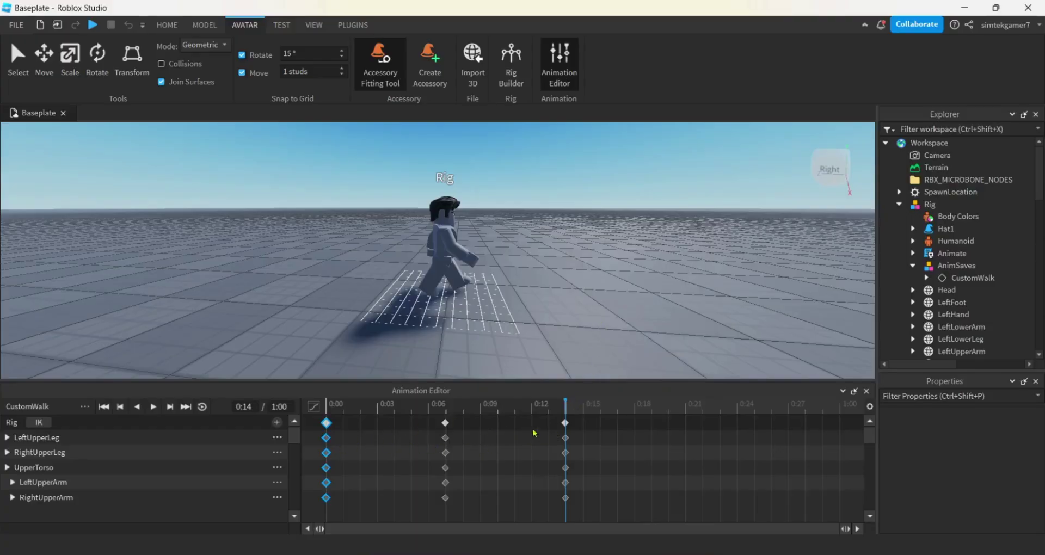
{"action": "left_click", "coordinate": [565, 423]}
{"action": "left_click", "coordinate": [566, 423]}
{"action": "left_click_drag", "start_coordinate": [561, 424], "coordinate": [560, 426]}
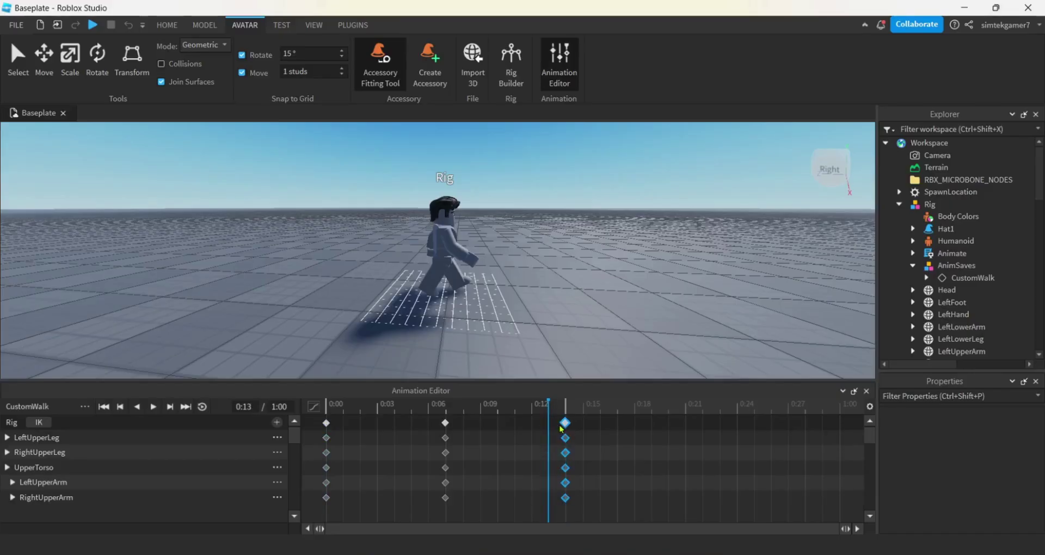
{"action": "left_click", "coordinate": [152, 406]}
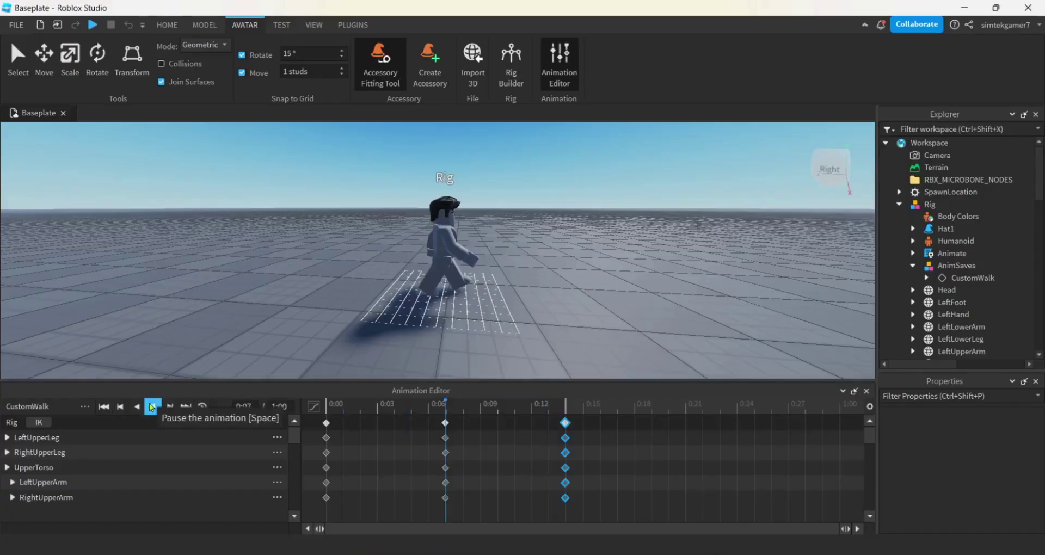
Select the 0:07 keyframes and swing a leg around its hip.
{"action": "left_click", "coordinate": [447, 406]}
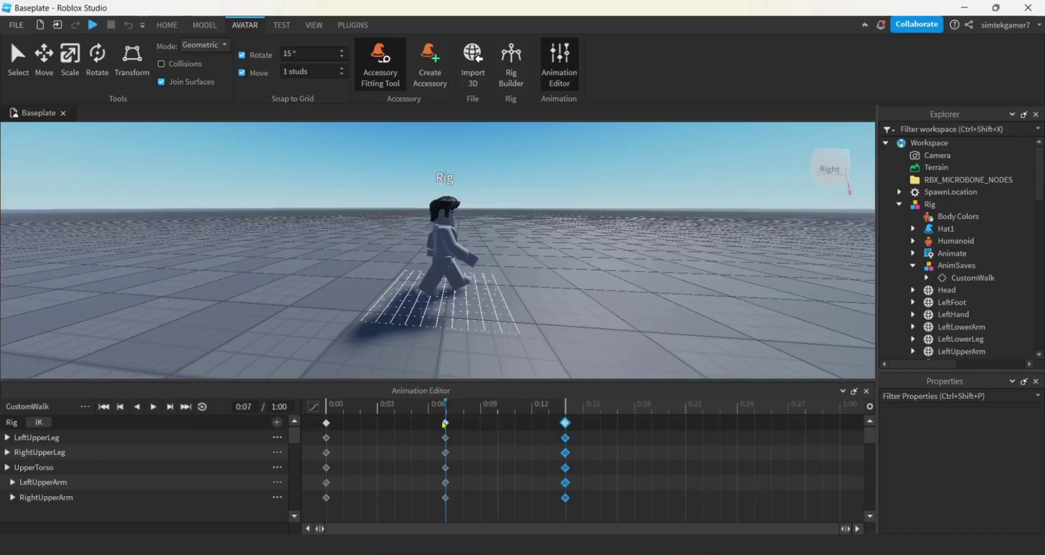
{"action": "left_click", "coordinate": [443, 424]}
{"action": "left_click", "coordinate": [446, 424]}
{"action": "scroll", "coordinate": [490, 345], "scroll_direction": "up", "scroll_amount": 5}
{"action": "left_click", "coordinate": [450, 328]}
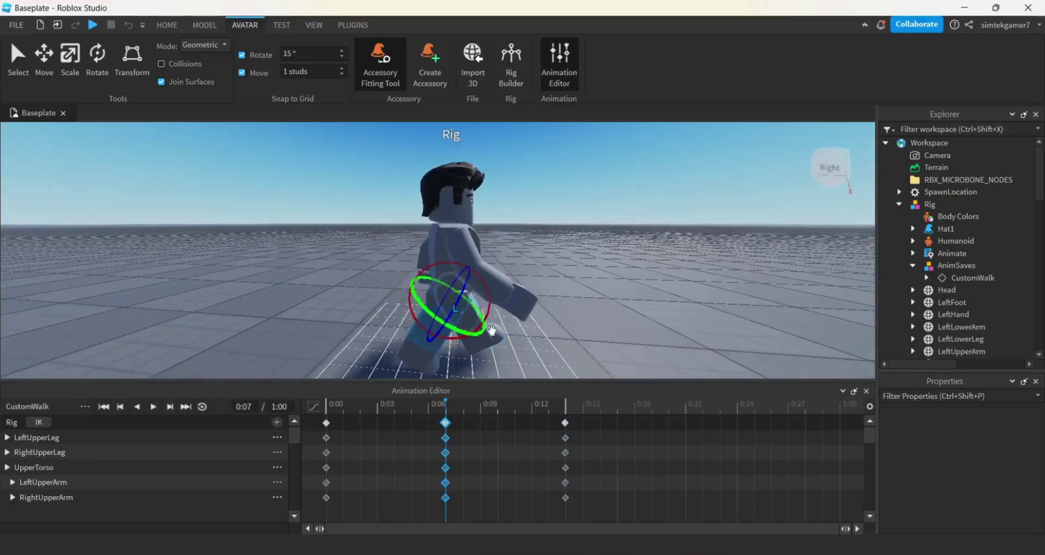
{"action": "scroll", "coordinate": [425, 262], "scroll_direction": "down", "scroll_amount": 5}
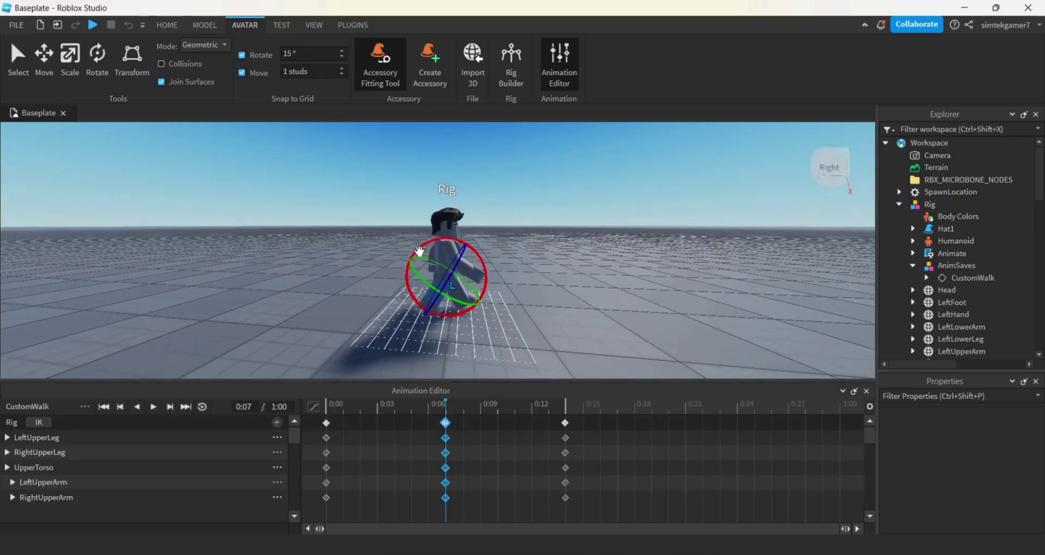
{"action": "left_click_drag", "start_coordinate": [419, 251], "coordinate": [428, 282]}
{"action": "left_click", "coordinate": [517, 298]}
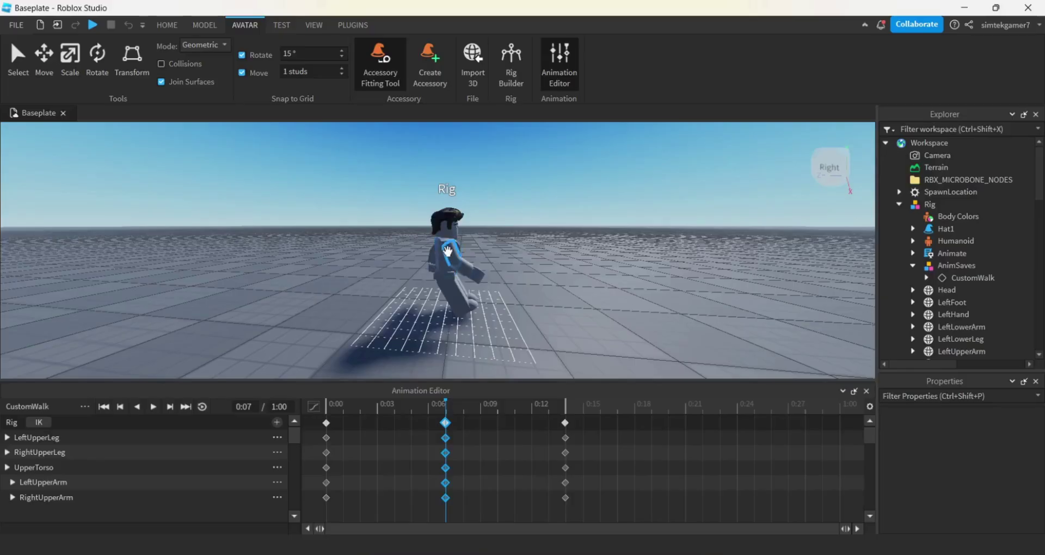
Rotate an arm and the torso part into the opposite stride at 0:07.
{"action": "left_click", "coordinate": [447, 251]}
{"action": "left_click_drag", "start_coordinate": [488, 249], "coordinate": [470, 283]}
{"action": "left_click", "coordinate": [520, 287]}
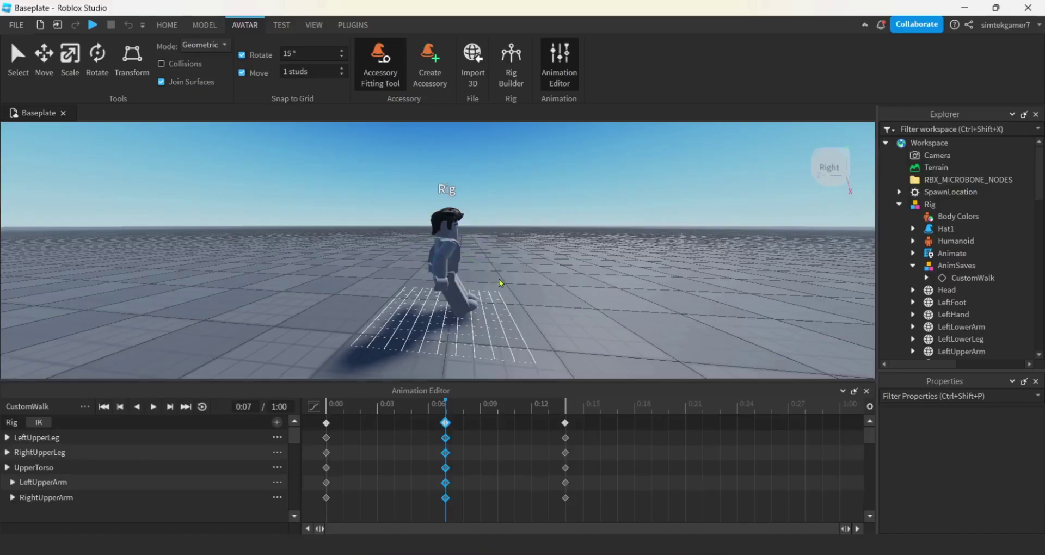
{"action": "left_click", "coordinate": [450, 253]}
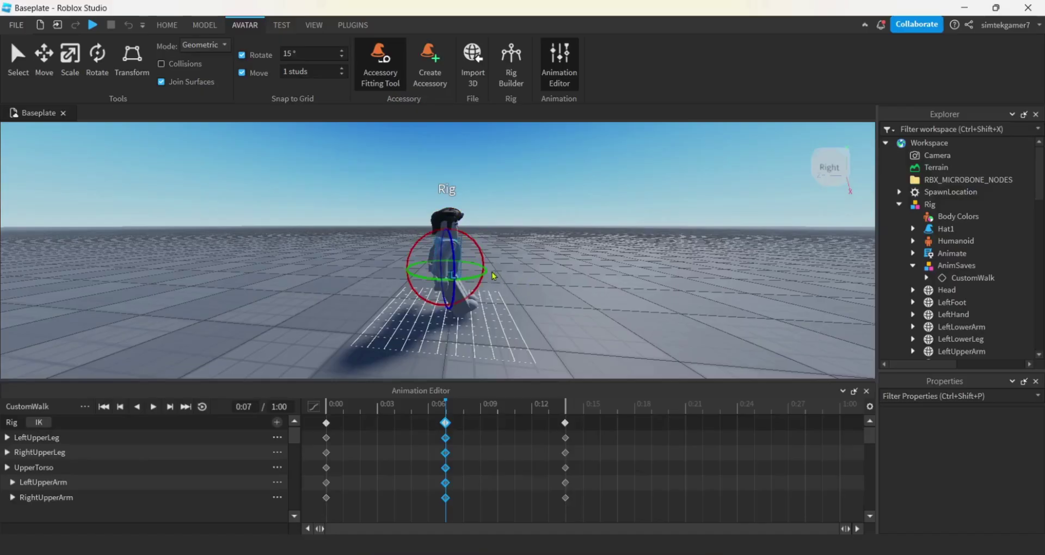
{"action": "right_click_drag", "start_coordinate": [504, 275], "coordinate": [504, 274]}
{"action": "scroll", "coordinate": [504, 275], "scroll_direction": "up", "scroll_amount": 4}
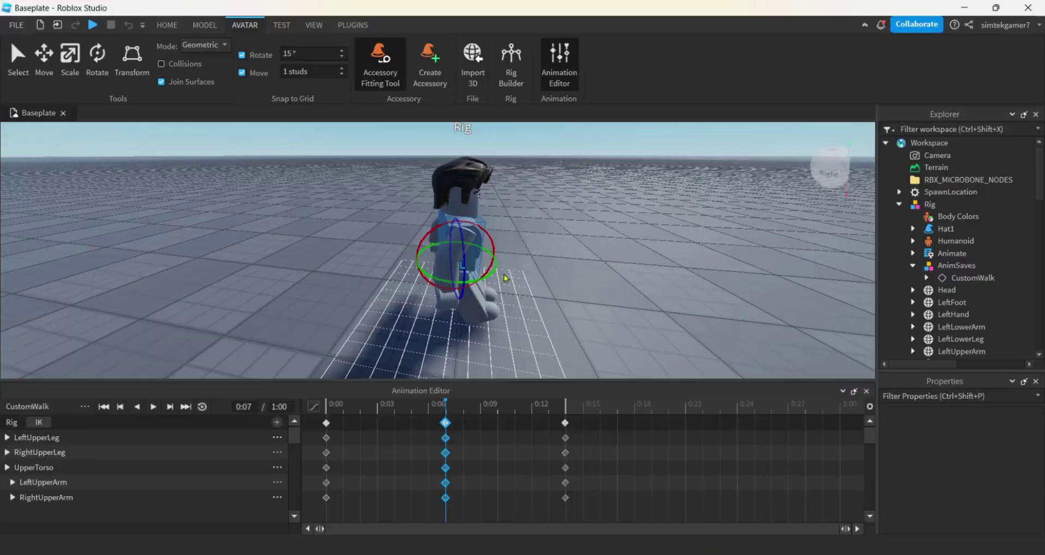
{"action": "mouse_move", "coordinate": [481, 279]}
{"action": "left_mouse_down"}
{"action": "mouse_move", "coordinate": [488, 274]}
{"action": "mouse_move", "coordinate": [477, 280]}
{"action": "left_mouse_up"}
Swing the left upper arm forward and rotate the upper leg into stride.
{"action": "key", "text": "d"}
{"action": "right_click_drag", "start_coordinate": [622, 299], "coordinate": [623, 299]}
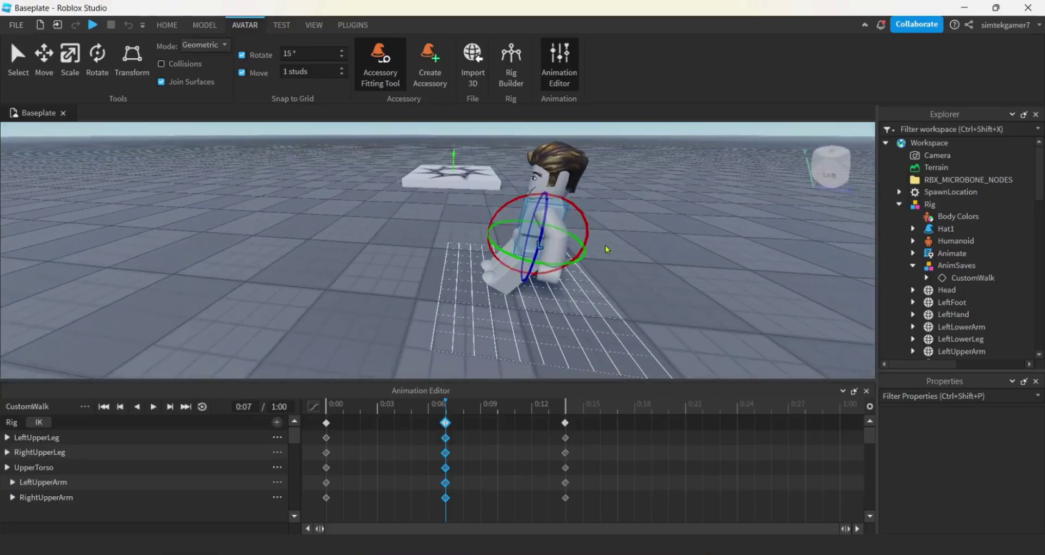
{"action": "left_click", "coordinate": [613, 249]}
{"action": "left_click", "coordinate": [540, 219]}
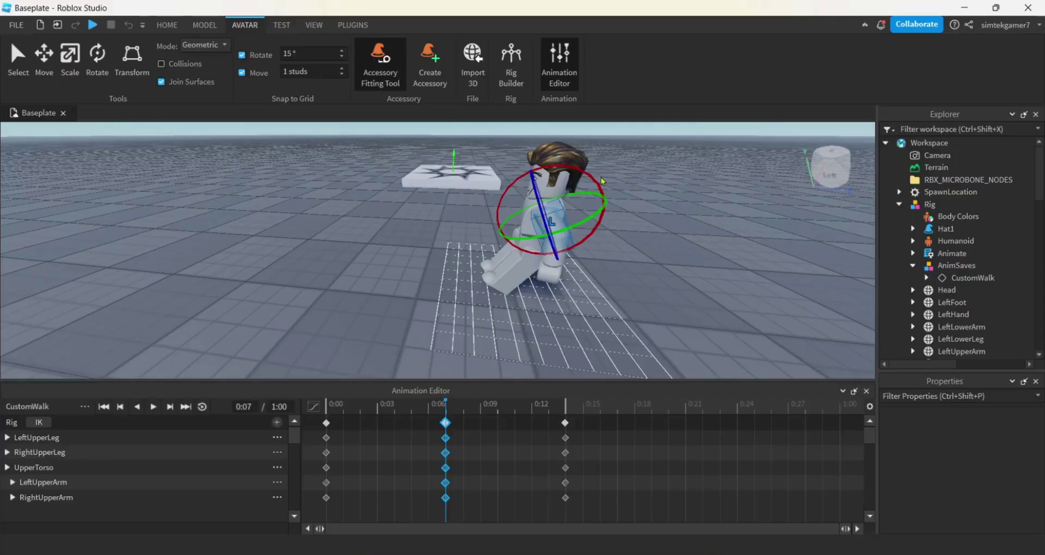
{"action": "left_click_drag", "start_coordinate": [603, 180], "coordinate": [601, 221]}
{"action": "left_click", "coordinate": [585, 256]}
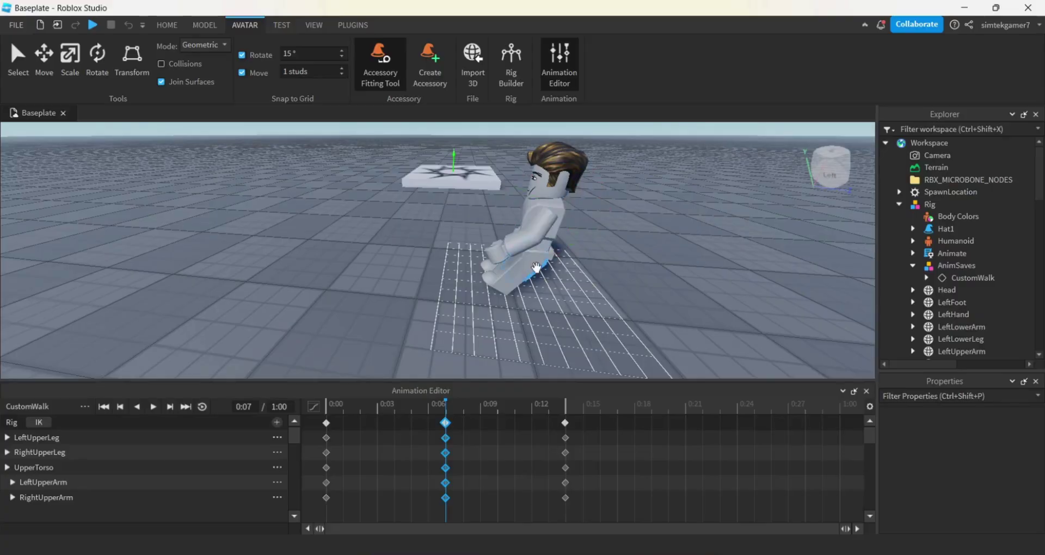
{"action": "left_click", "coordinate": [537, 268]}
{"action": "left_click_drag", "start_coordinate": [521, 216], "coordinate": [502, 256]}
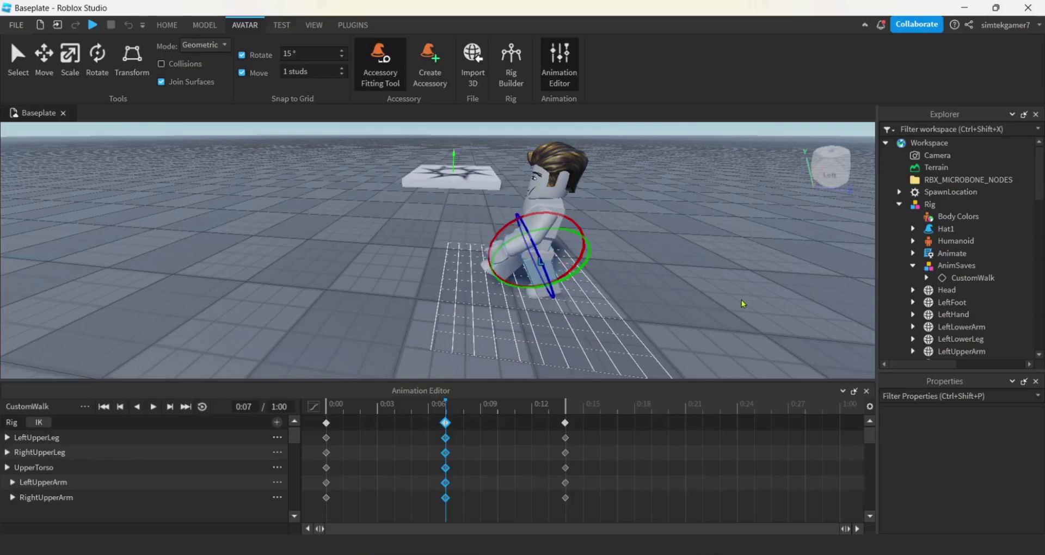
Rotate the leg backward and fine-tune it at 0:07, comparing against the 0:14 pose.
{"action": "key", "text": "w"}
{"action": "right_click_drag", "start_coordinate": [735, 305], "coordinate": [735, 304]}
{"action": "right_click", "coordinate": [585, 270]}
{"action": "left_click", "coordinate": [424, 229]}
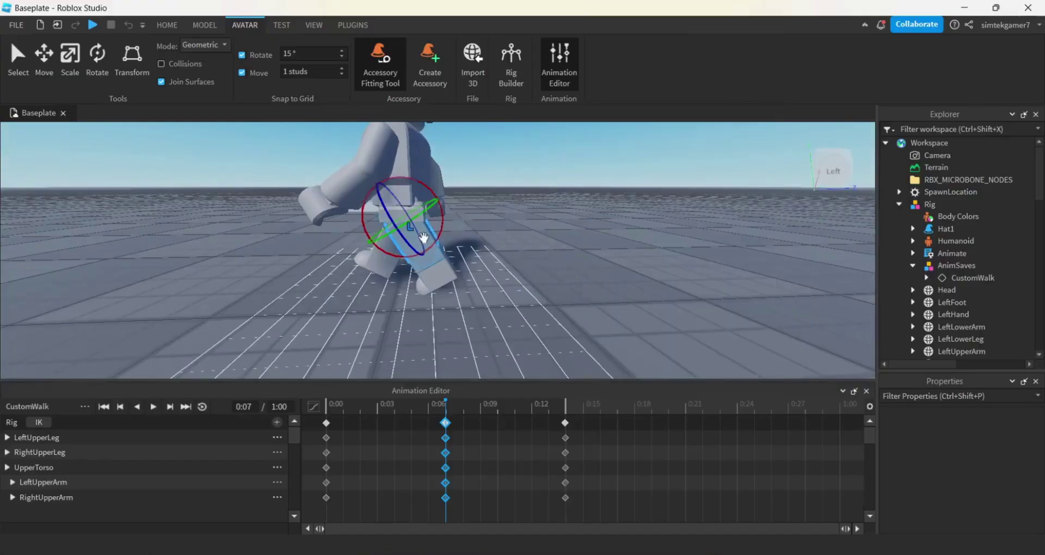
{"action": "left_click_drag", "start_coordinate": [441, 222], "coordinate": [444, 212]}
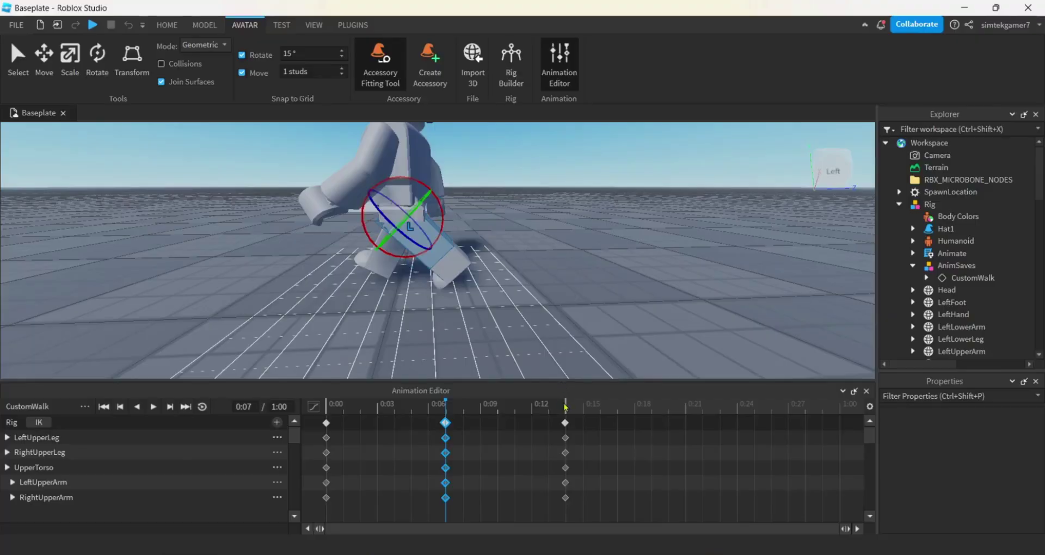
{"action": "left_click", "coordinate": [566, 407]}
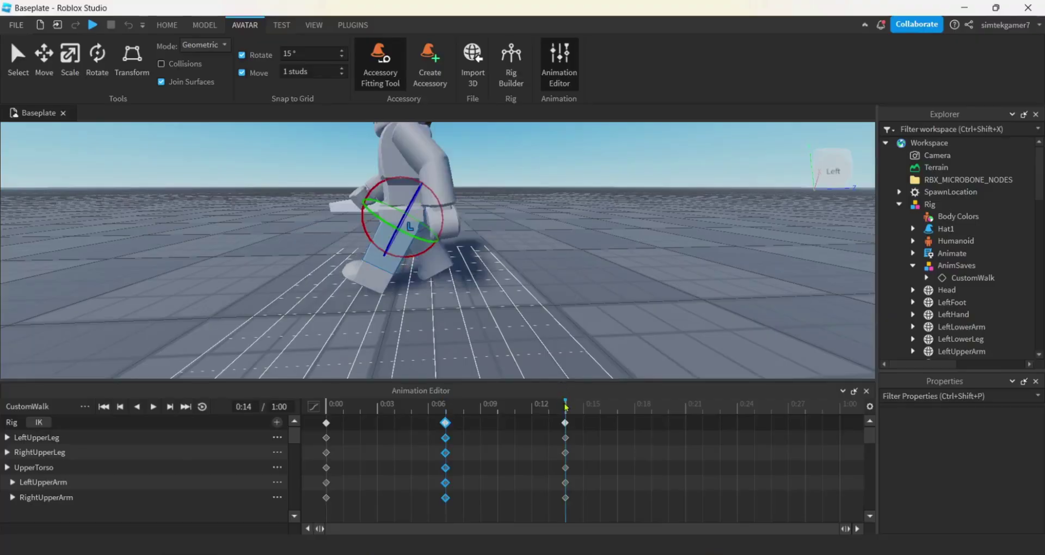
{"action": "left_click", "coordinate": [448, 413]}
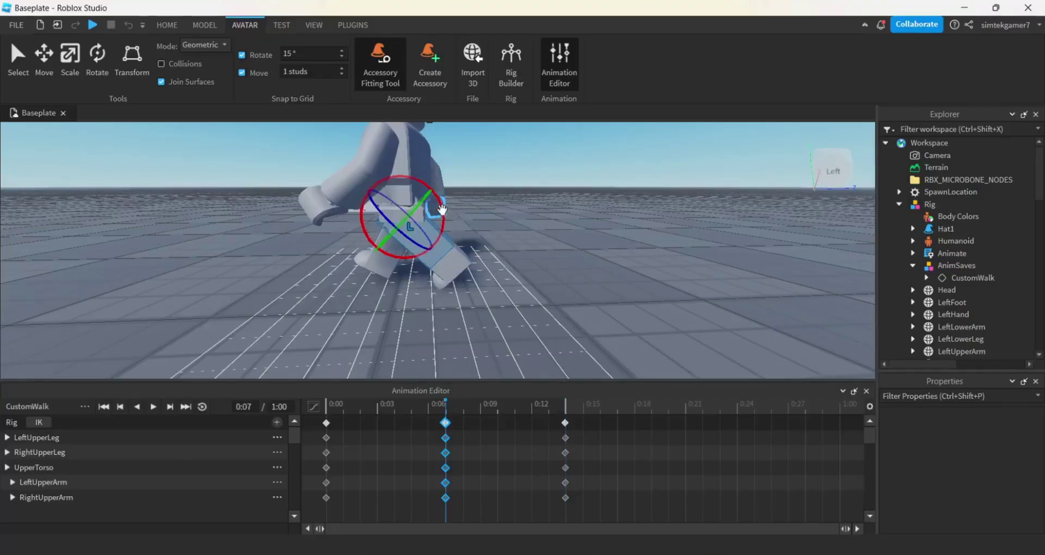
{"action": "left_click_drag", "start_coordinate": [442, 209], "coordinate": [439, 216]}
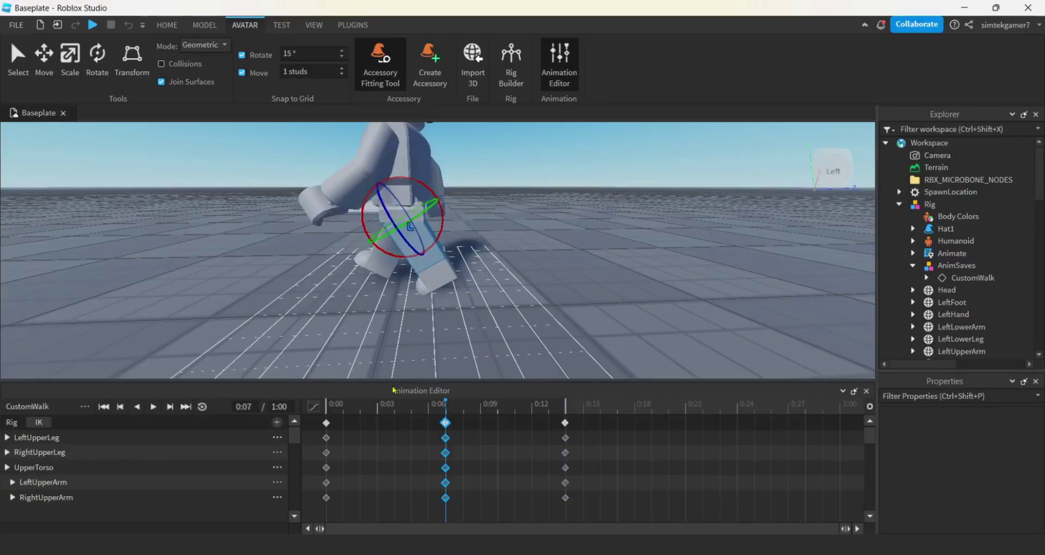
Turn on looping for CustomWalk and preview the walk cycle on the rig.
{"action": "left_click", "coordinate": [202, 406]}
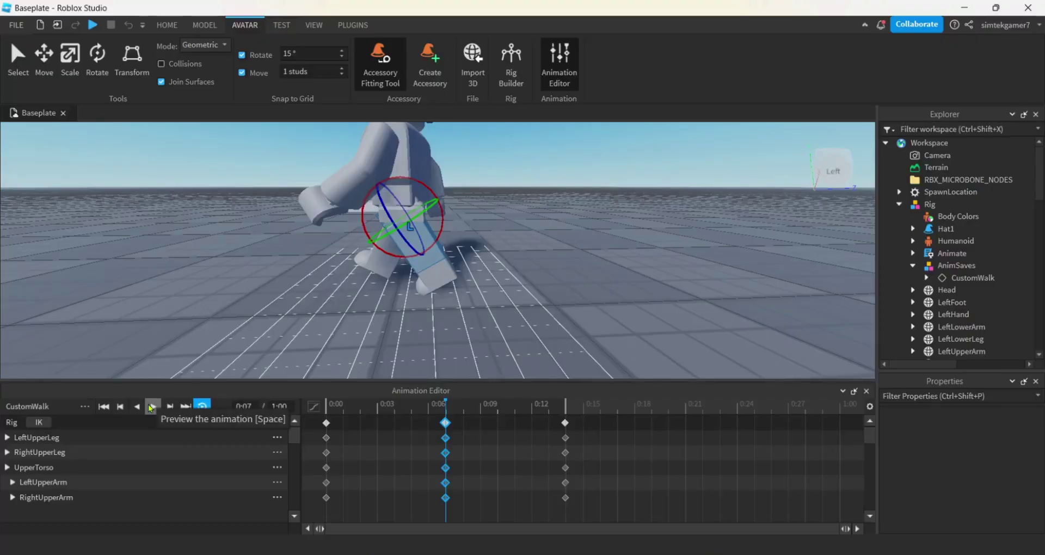
{"action": "left_click", "coordinate": [152, 406]}
{"action": "scroll", "coordinate": [357, 318], "scroll_direction": "down", "scroll_amount": 5}
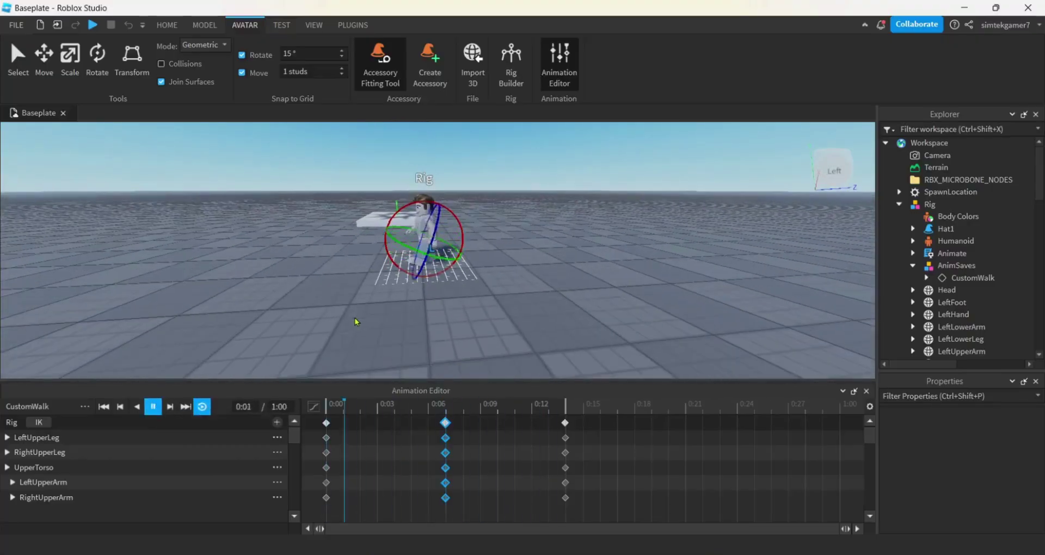
{"action": "scroll", "coordinate": [356, 321], "scroll_direction": "up", "scroll_amount": 5}
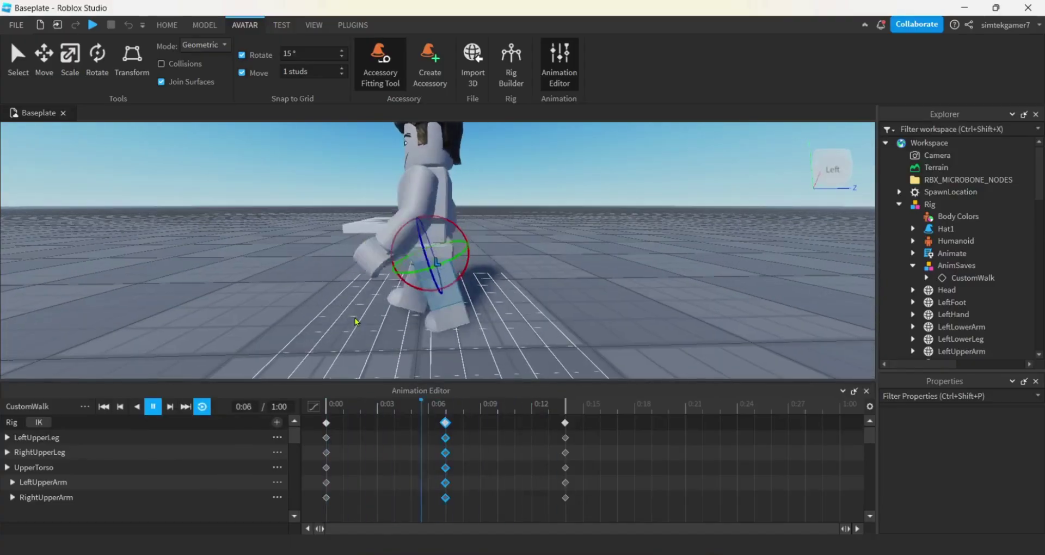
{"action": "scroll", "coordinate": [355, 319], "scroll_direction": "down", "scroll_amount": 5}
{"action": "right_click_drag", "start_coordinate": [356, 319], "coordinate": [355, 319]}
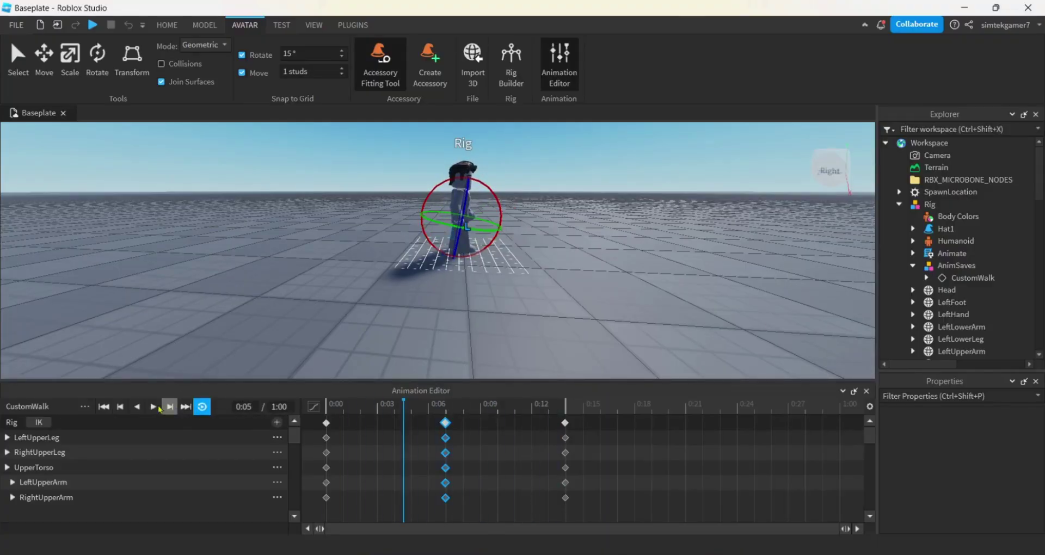
Save CustomWalk, submit it with Publish to Roblox, and copy the asset ID the dialog shows.
{"action": "left_click", "coordinate": [88, 408]}
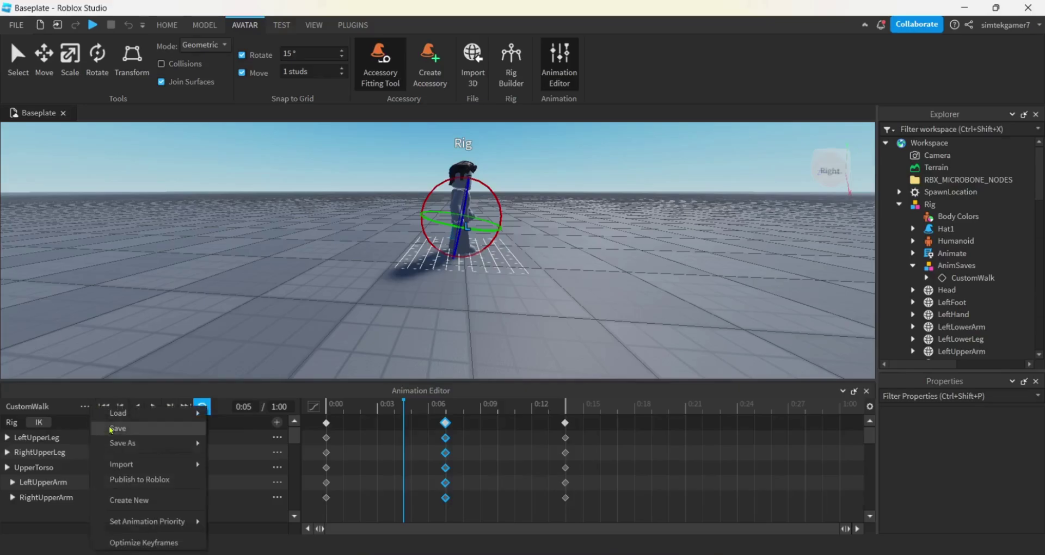
{"action": "left_click", "coordinate": [131, 434]}
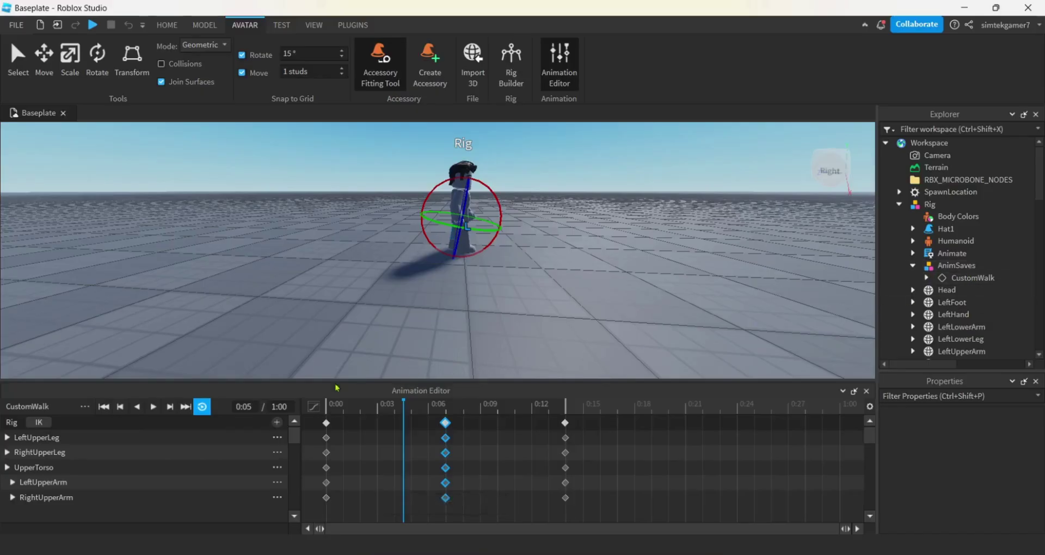
{"action": "left_click", "coordinate": [85, 408]}
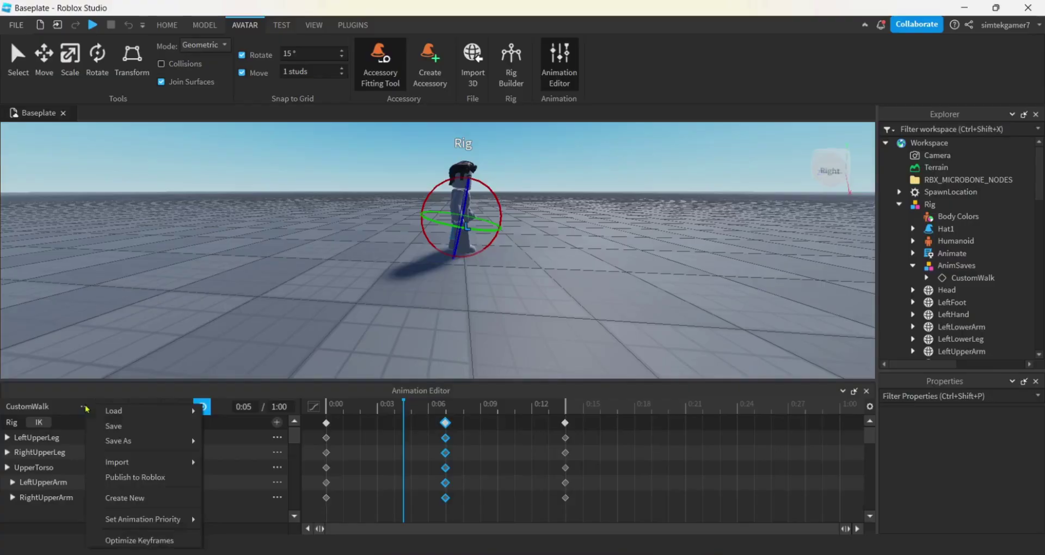
{"action": "left_click", "coordinate": [144, 478]}
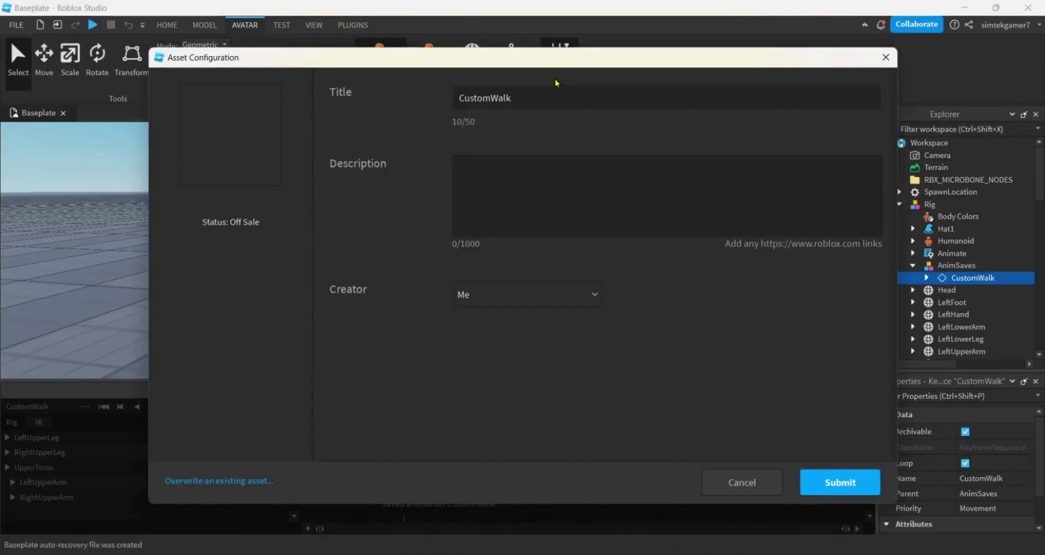
{"action": "left_click", "coordinate": [836, 482]}
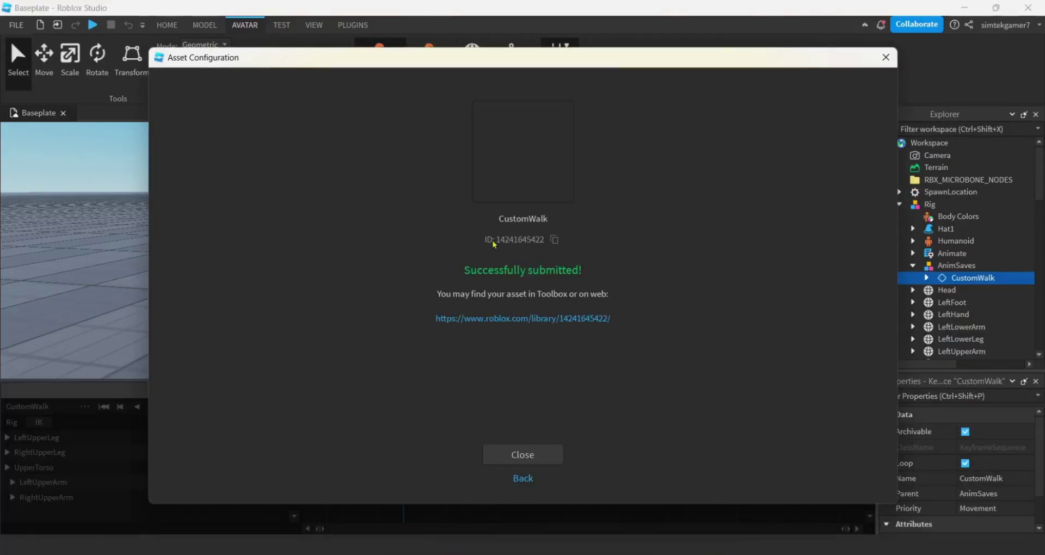
{"action": "left_click", "coordinate": [554, 240]}
Close the publish confirmation and select RunAnim under StarterCharacterScripts > Animate > run.
{"action": "left_click", "coordinate": [523, 456]}
{"action": "scroll", "coordinate": [952, 250], "scroll_direction": "down", "scroll_amount": 3}
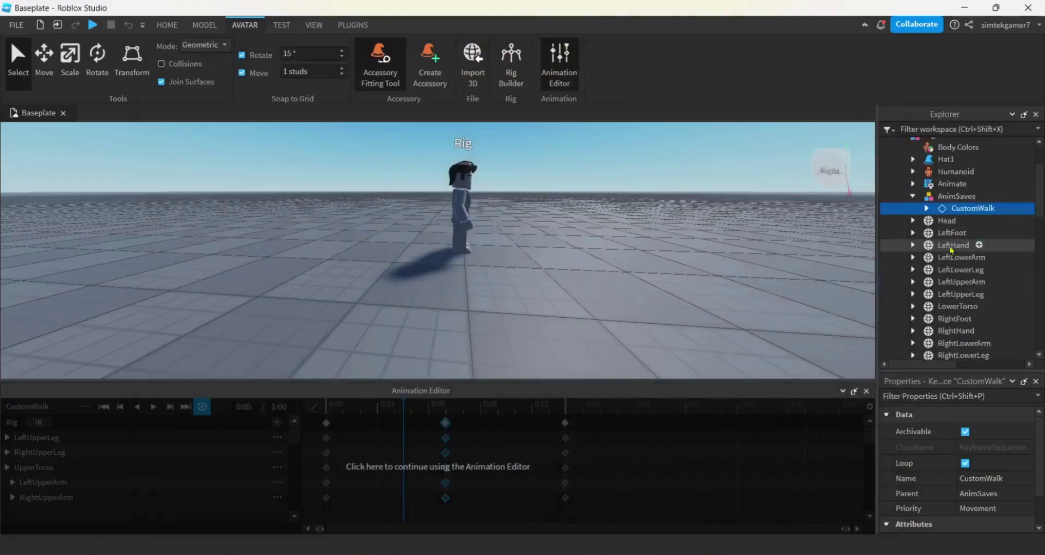
{"action": "scroll", "coordinate": [953, 250], "scroll_direction": "down", "scroll_amount": 12}
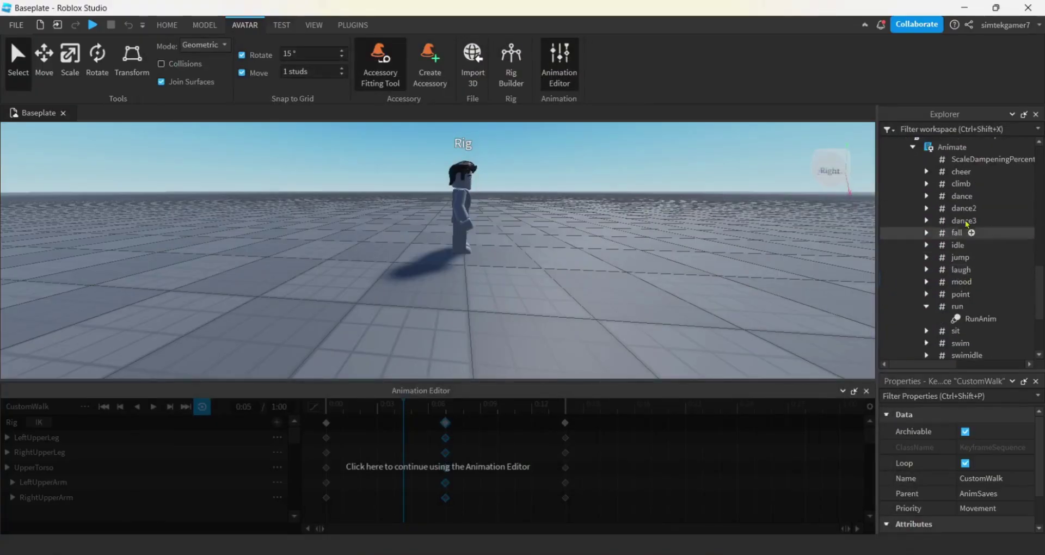
{"action": "scroll", "coordinate": [967, 218], "scroll_direction": "up", "scroll_amount": 3}
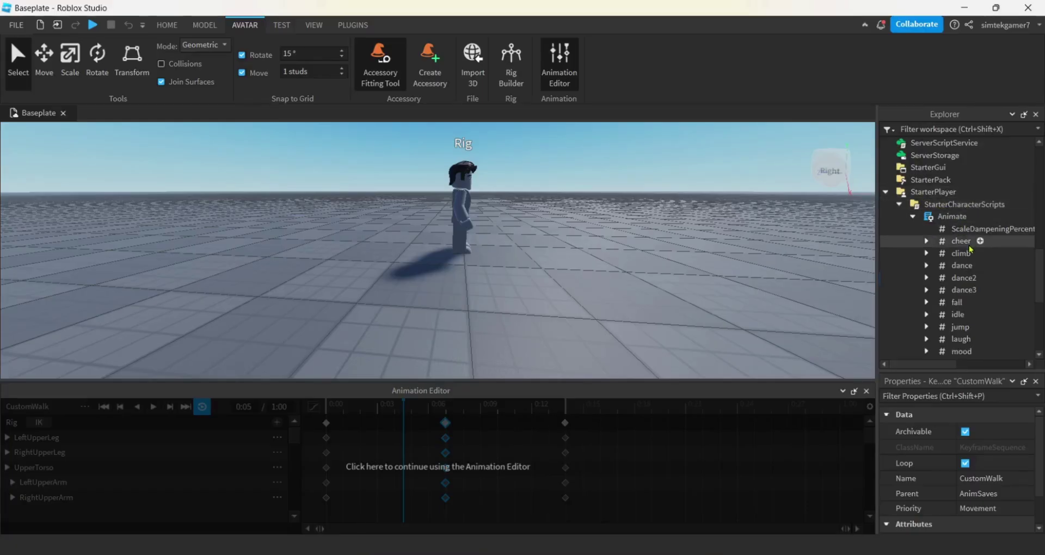
{"action": "scroll", "coordinate": [958, 242], "scroll_direction": "down", "scroll_amount": 3}
{"action": "left_click", "coordinate": [927, 306]}
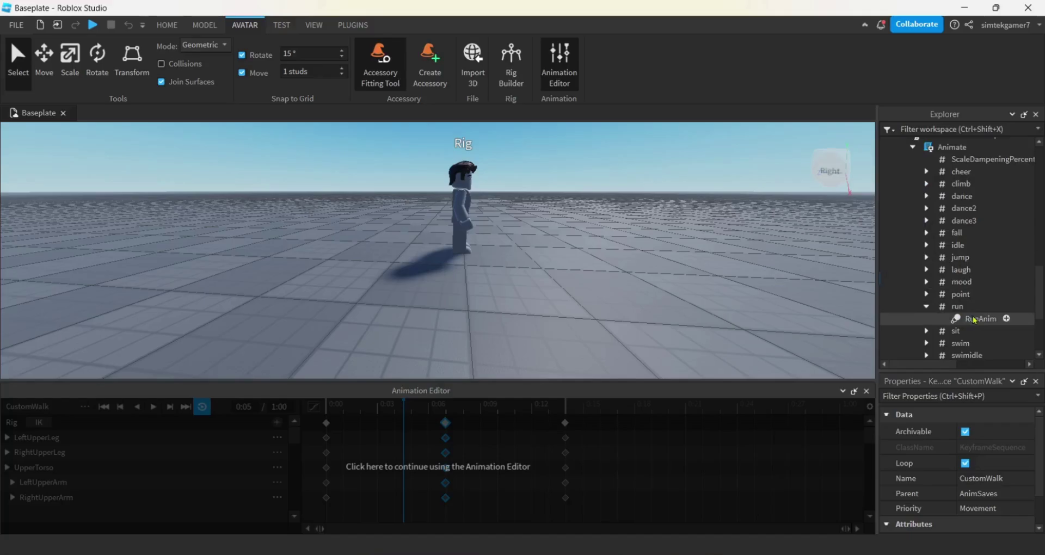
{"action": "left_click", "coordinate": [975, 319]}
{"action": "left_click", "coordinate": [999, 447]}
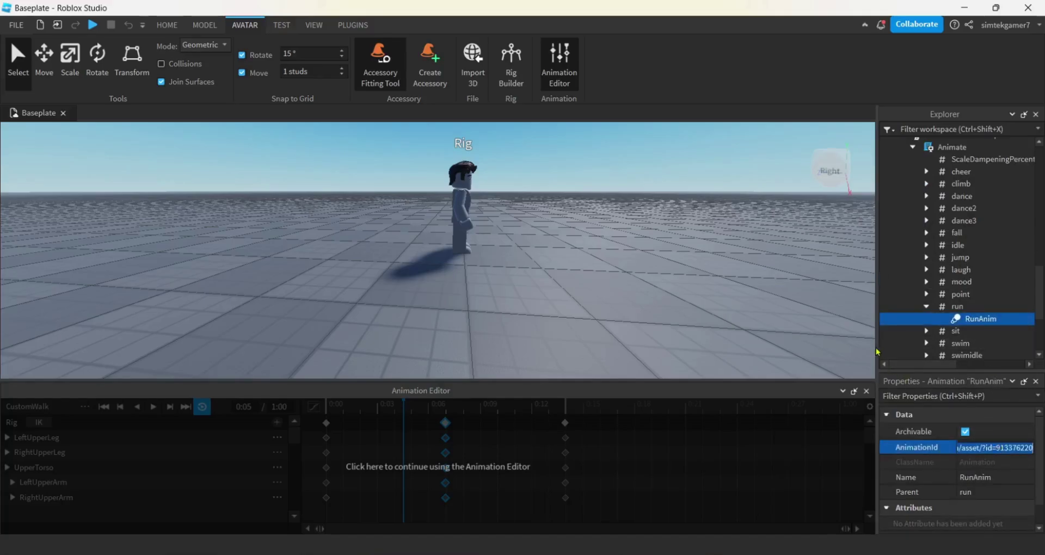
{"action": "left_click_drag", "start_coordinate": [878, 352], "coordinate": [844, 352]}
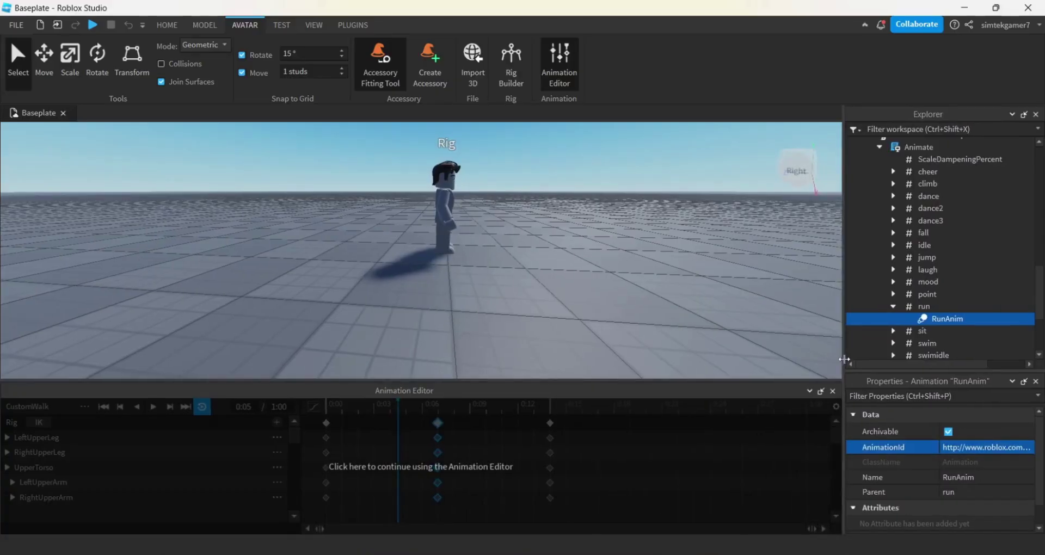
{"action": "left_click", "coordinate": [984, 445]}
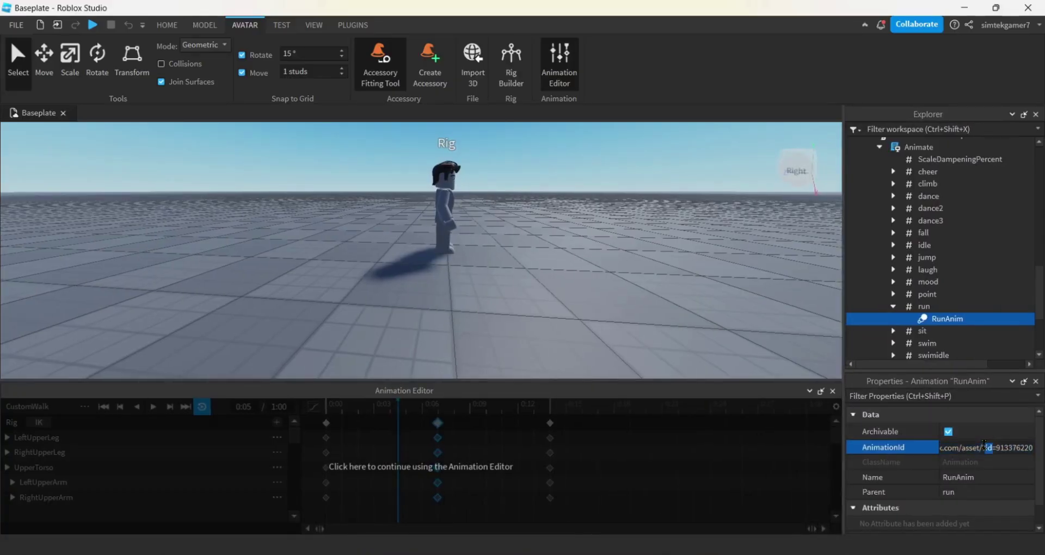
{"action": "key", "text": "ctrl+v"}
{"action": "key", "text": "Return"}
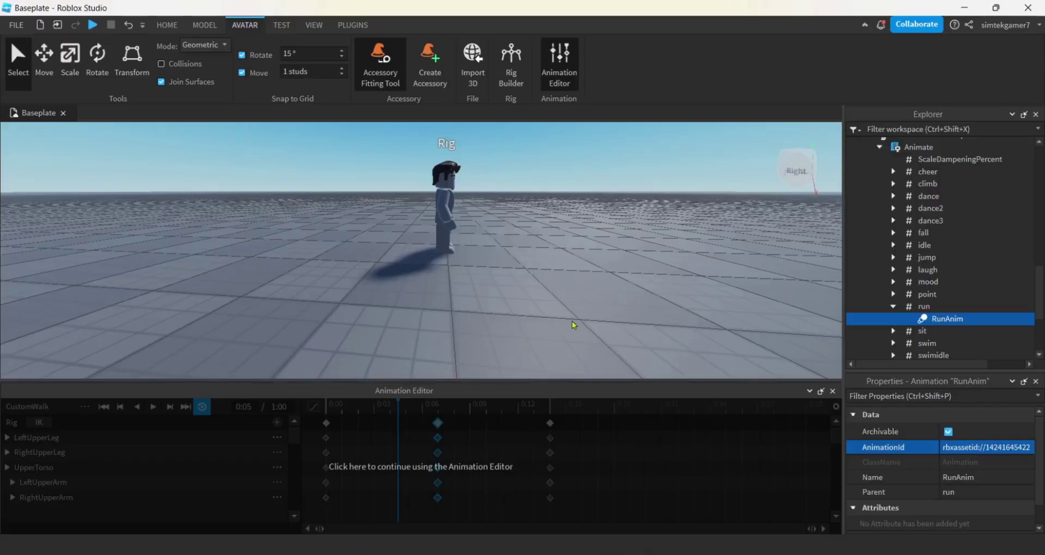
Start a play test, close the Animation Editor, and show the Output panel from the VIEW tab.
{"action": "left_click", "coordinate": [93, 26]}
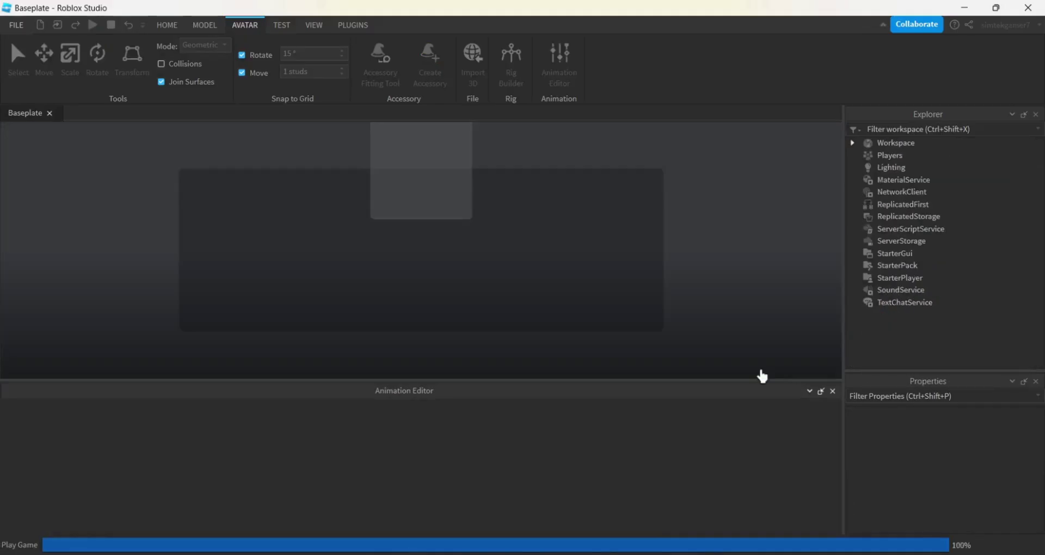
{"action": "left_click", "coordinate": [834, 391]}
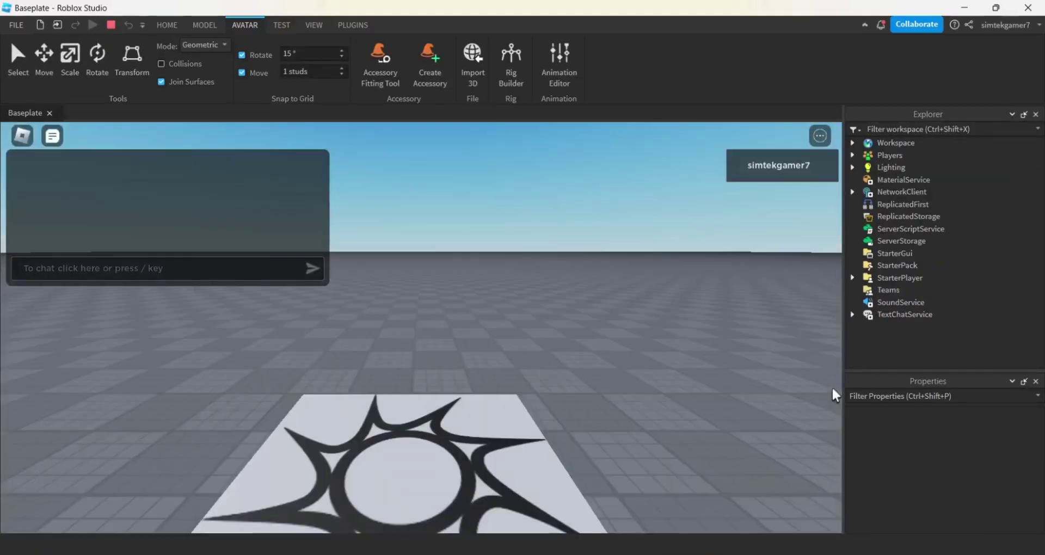
{"action": "left_click", "coordinate": [315, 26]}
{"action": "left_click", "coordinate": [113, 48]}
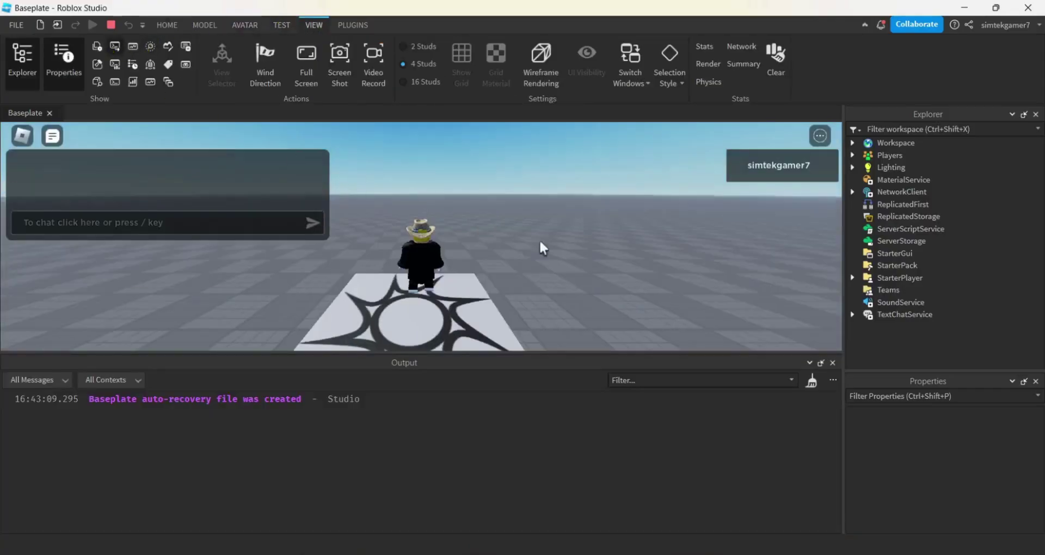
Run the character right with D, then back left with A, to watch the CustomWalk stride.
{"action": "key", "text": "d"}
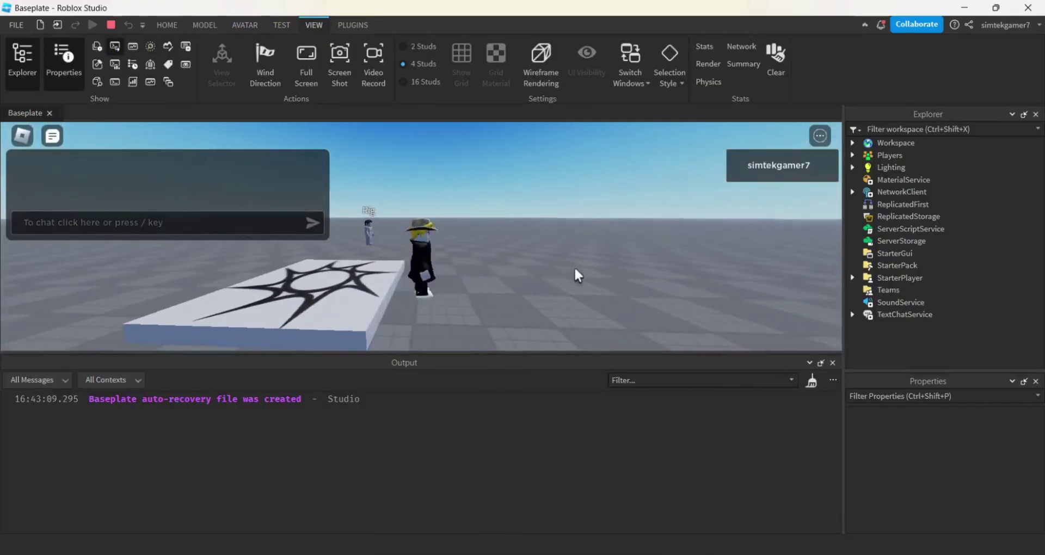
{"action": "key", "text": "d"}
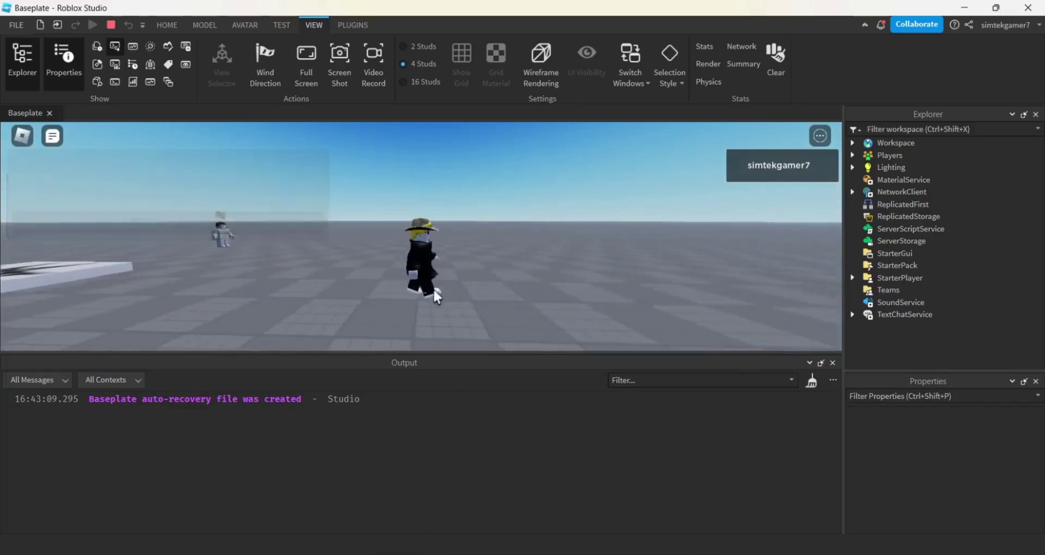
{"action": "key", "text": "d"}
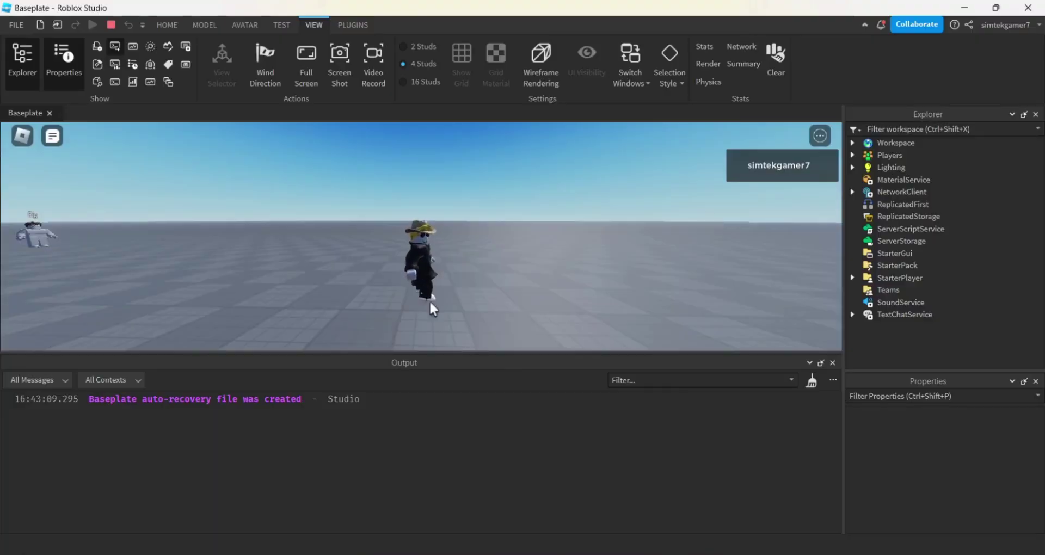
{"action": "key", "text": "d"}
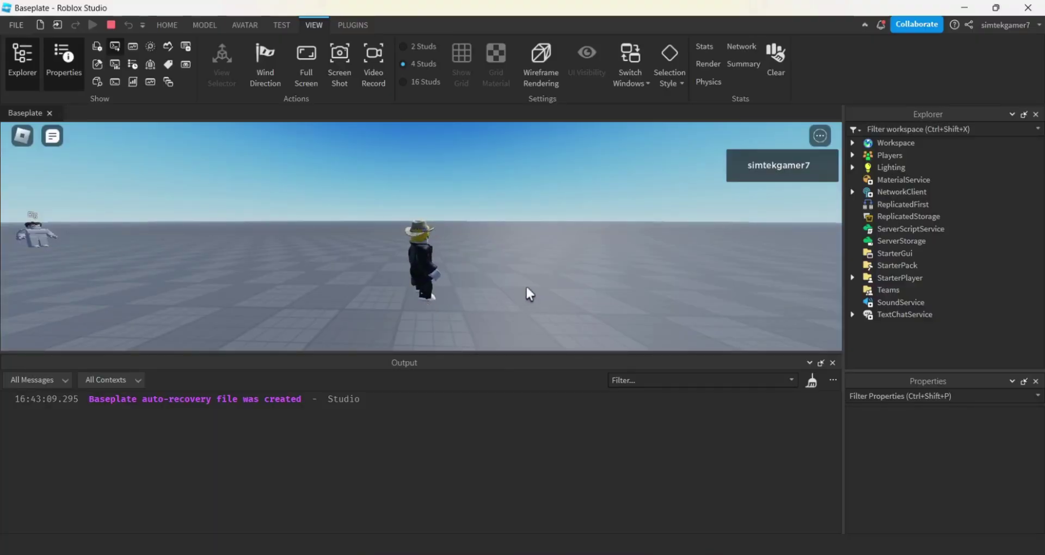
{"action": "key", "text": "a"}
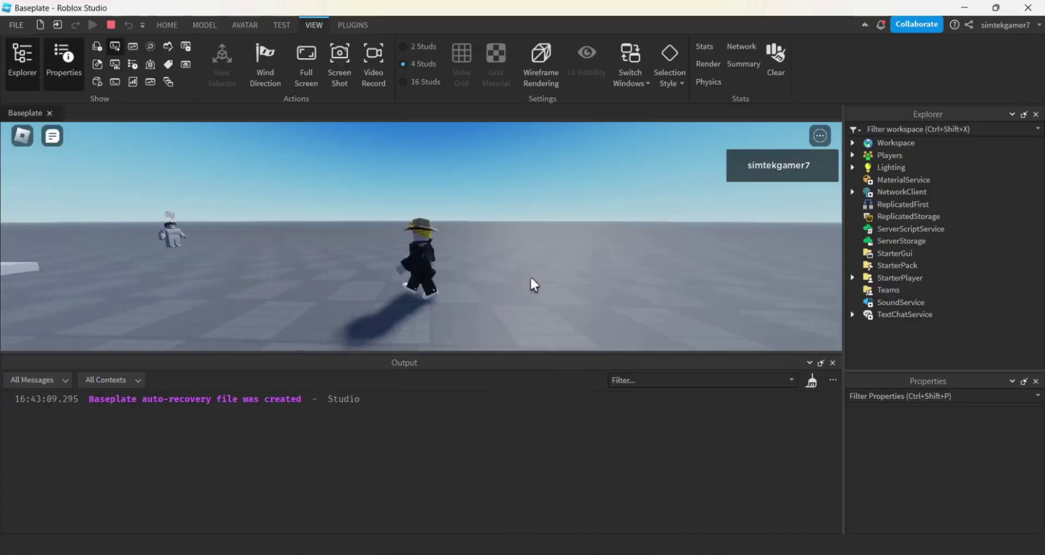
{"action": "key", "text": "a"}
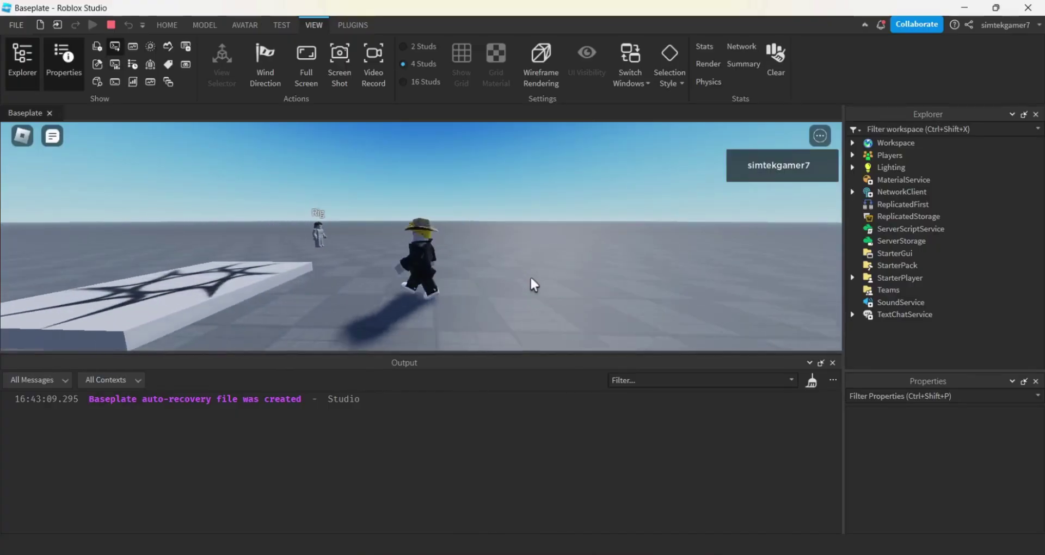
{"action": "key", "text": "a"}
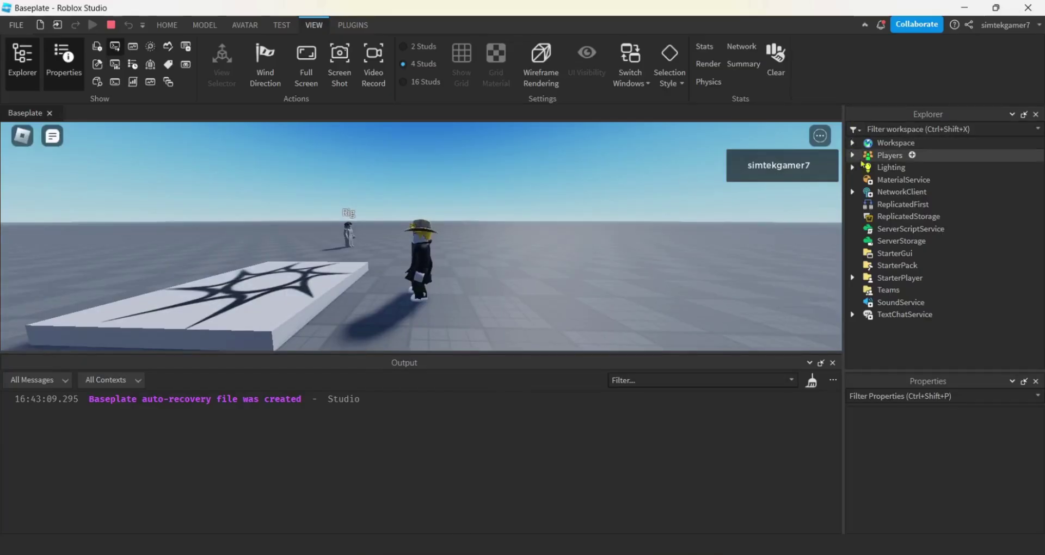
Expand Players > test player > PlayerScripts in Explorer and copy the RbxCharacterSounds script.
{"action": "left_click", "coordinate": [893, 159]}
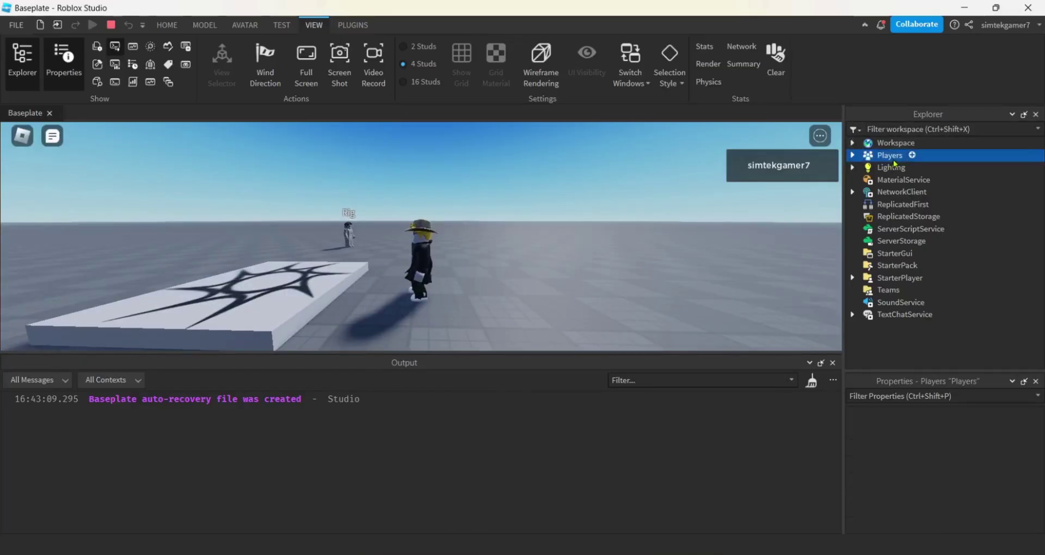
{"action": "left_click", "coordinate": [852, 143]}
{"action": "left_click", "coordinate": [852, 143]}
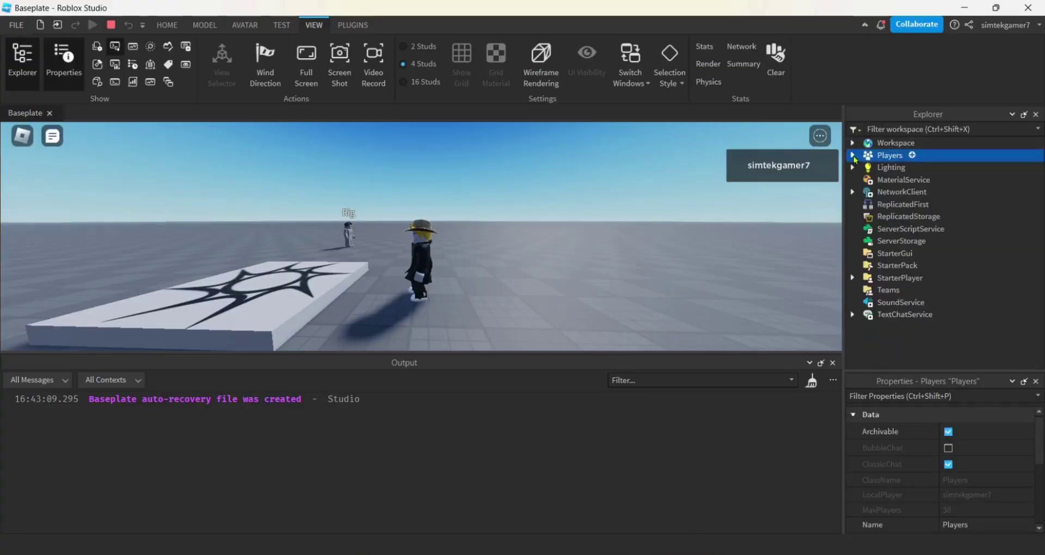
{"action": "left_click", "coordinate": [853, 156]}
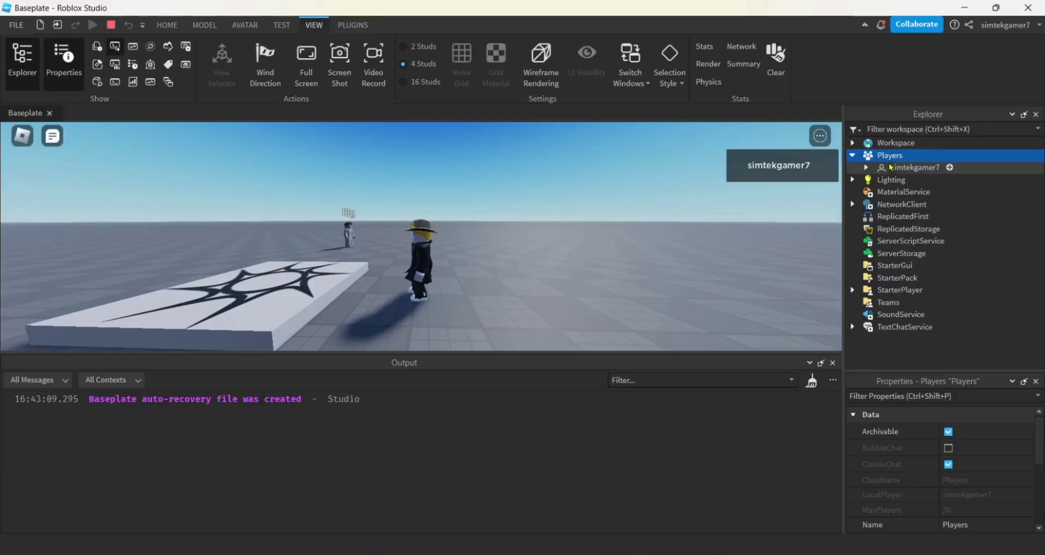
{"action": "left_click", "coordinate": [889, 166]}
{"action": "left_click", "coordinate": [868, 167]}
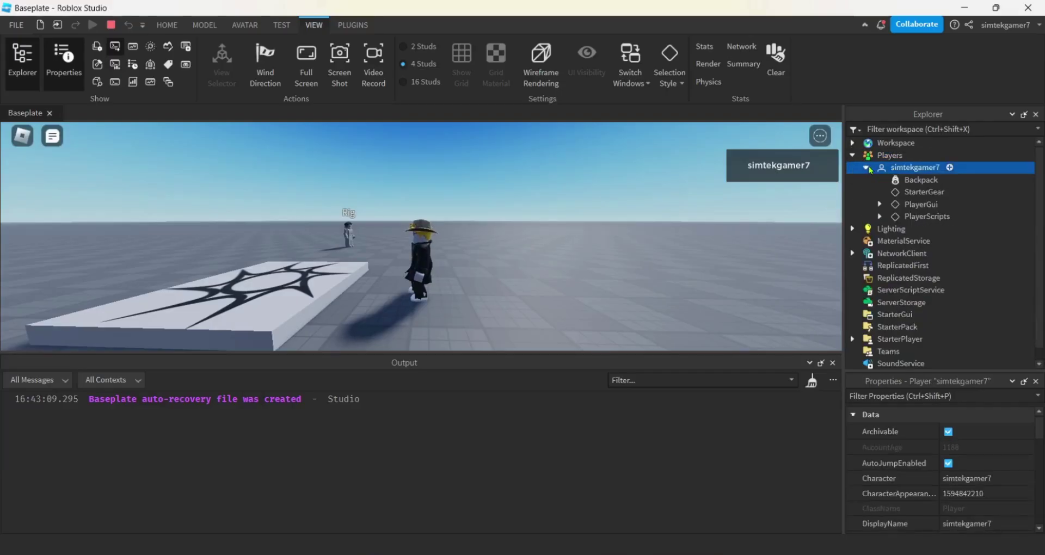
{"action": "left_click", "coordinate": [880, 216]}
{"action": "left_click", "coordinate": [926, 244]}
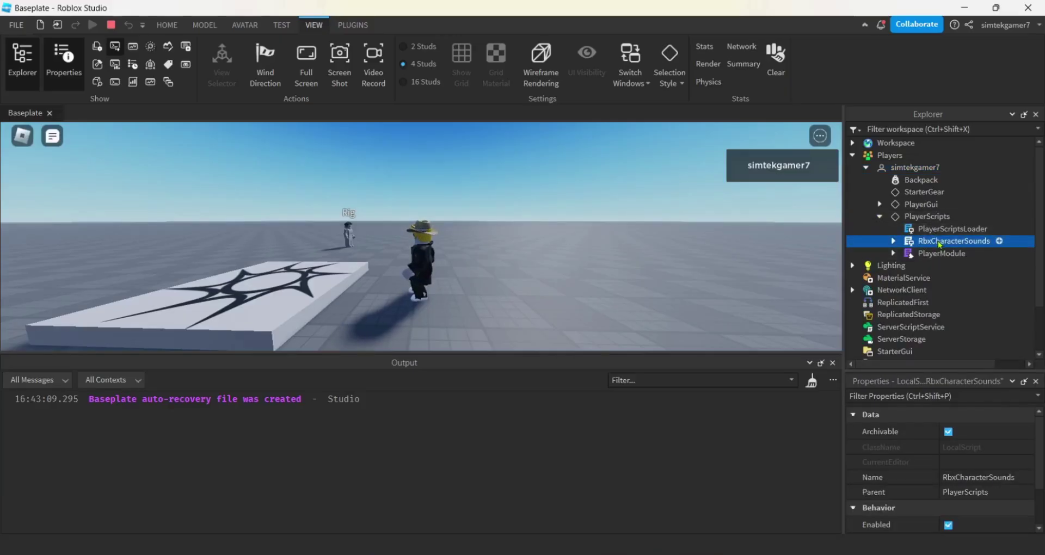
{"action": "right_click", "coordinate": [938, 244]}
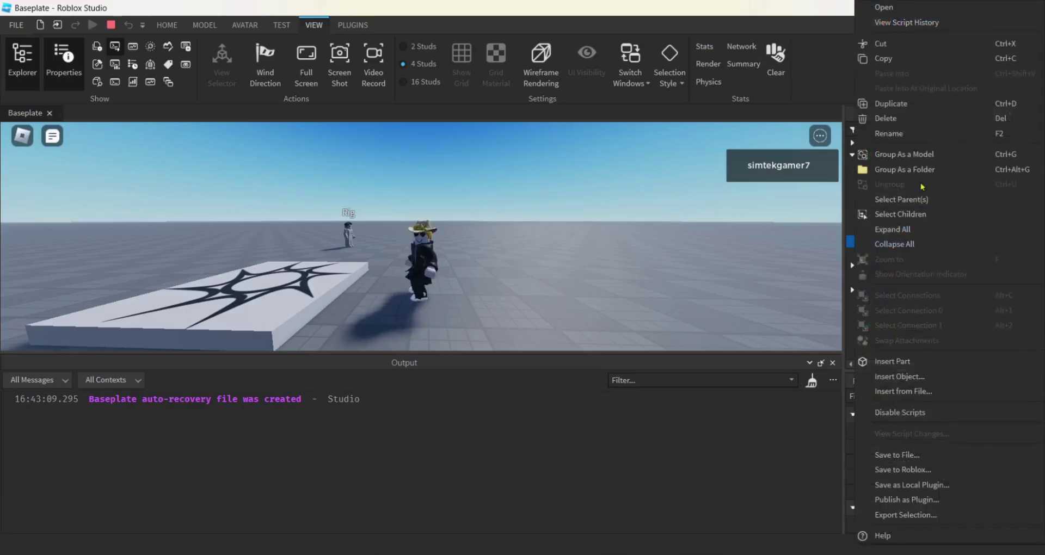
{"action": "left_click", "coordinate": [883, 58]}
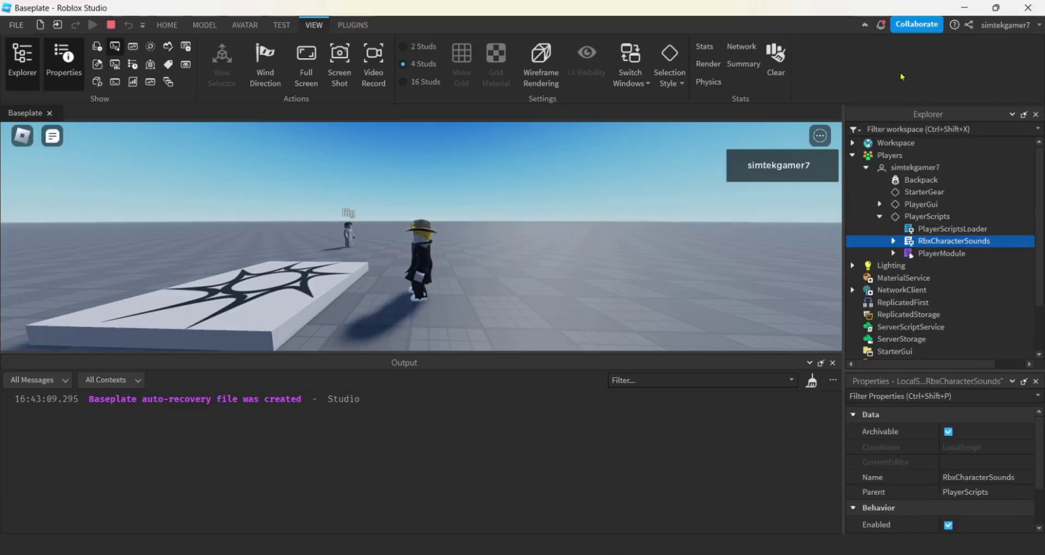
Stop the playtest and use Paste Into to put RbxCharacterSounds into StarterPlayerScripts.
{"action": "left_click", "coordinate": [109, 27]}
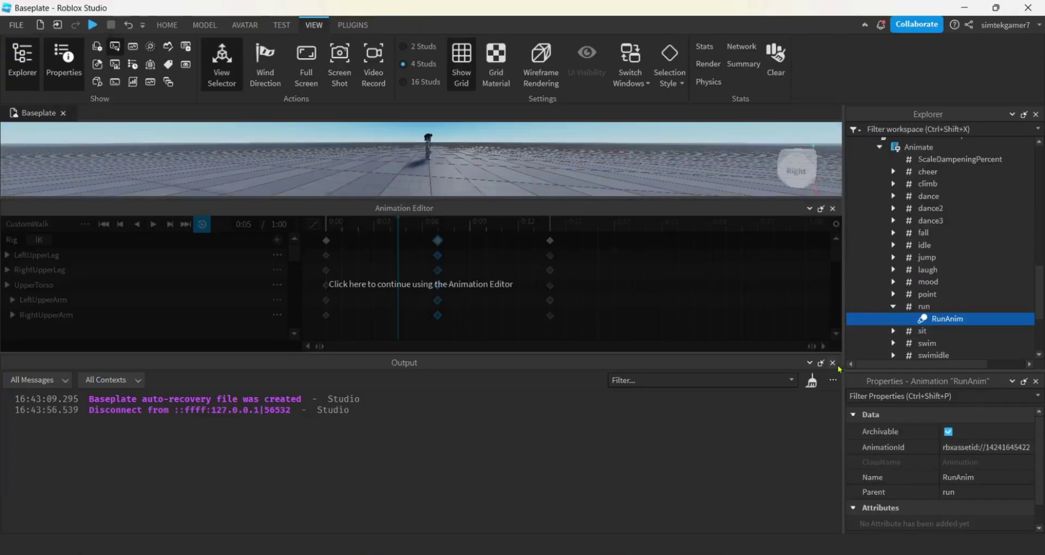
{"action": "left_click", "coordinate": [834, 362]}
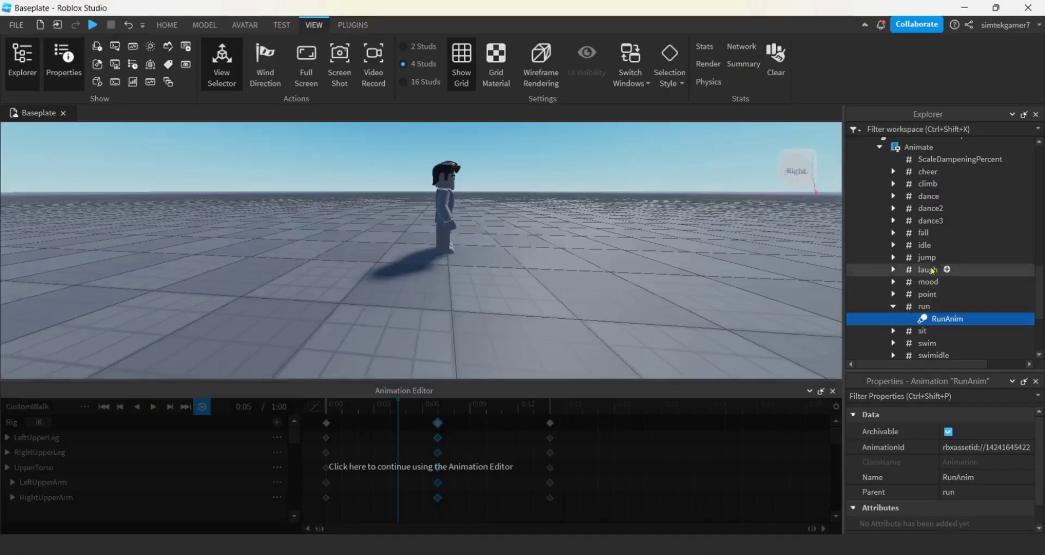
{"action": "scroll", "coordinate": [933, 271], "scroll_direction": "down", "scroll_amount": 3}
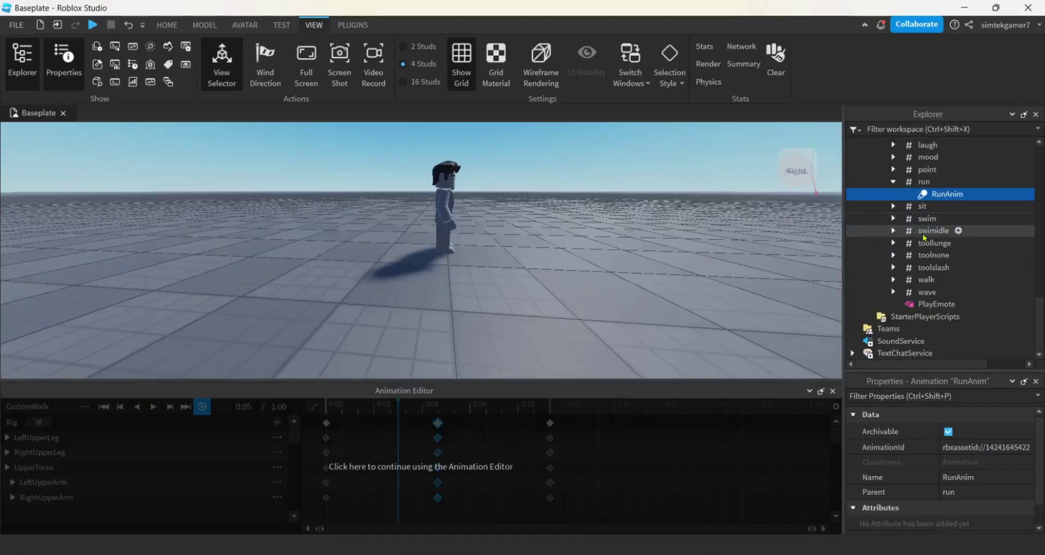
{"action": "left_click", "coordinate": [923, 318]}
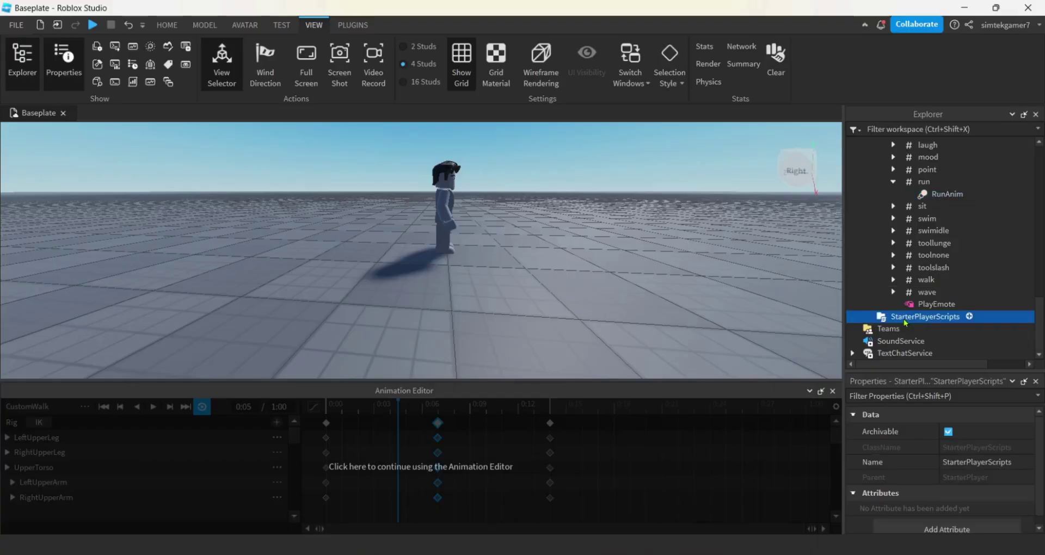
{"action": "scroll", "coordinate": [905, 256], "scroll_direction": "up", "scroll_amount": 6}
{"action": "left_click", "coordinate": [879, 231]}
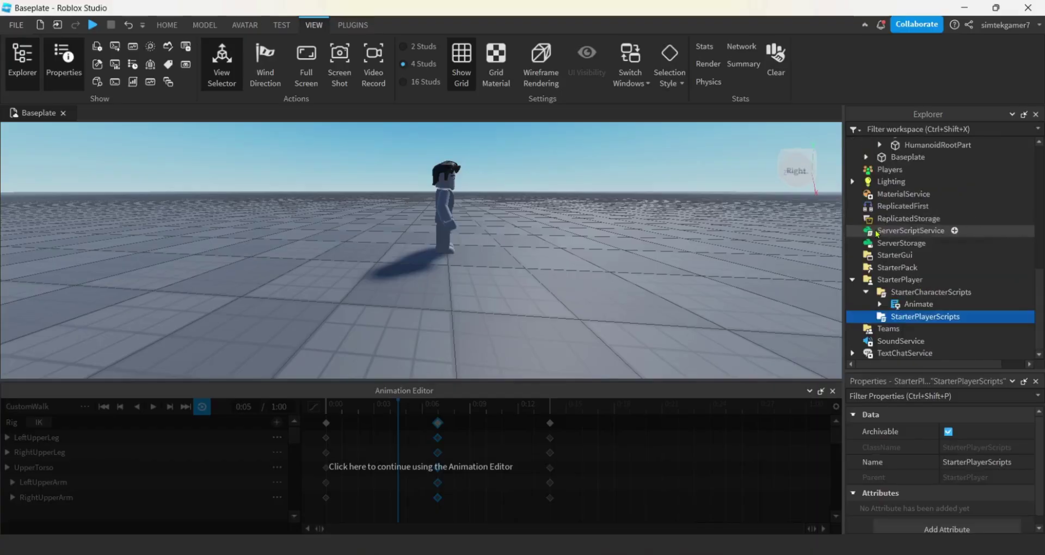
{"action": "right_click", "coordinate": [896, 320]}
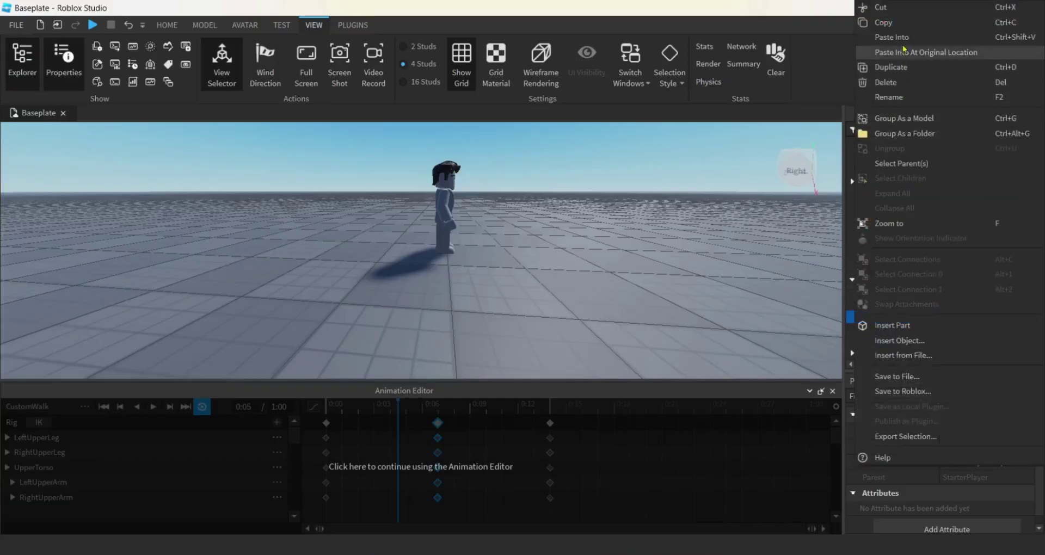
{"action": "left_click", "coordinate": [893, 37]}
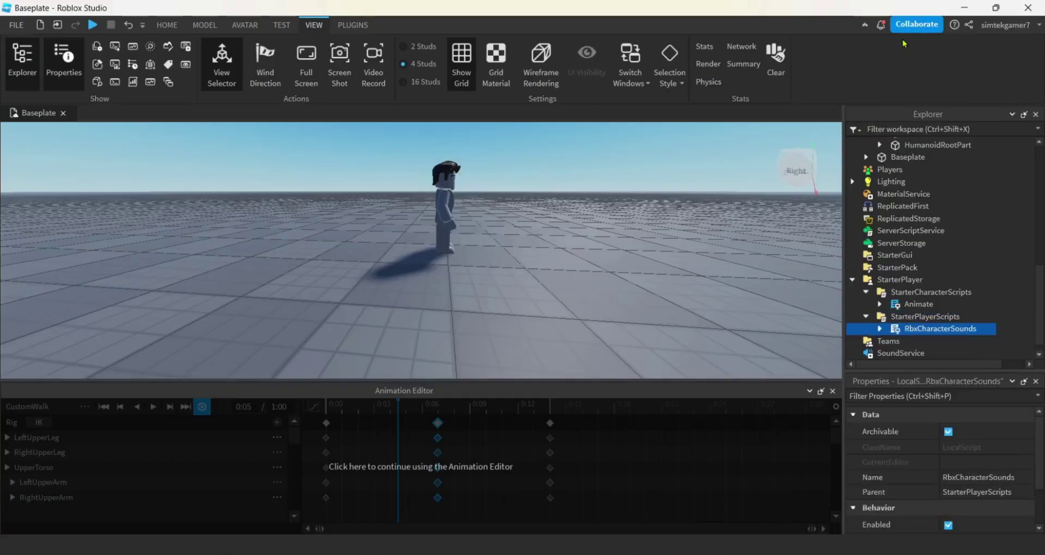
Open the pasted RbxCharacterSounds script in an editor tab.
{"action": "left_click", "coordinate": [880, 329]}
{"action": "scroll", "coordinate": [925, 311], "scroll_direction": "down", "scroll_amount": 1}
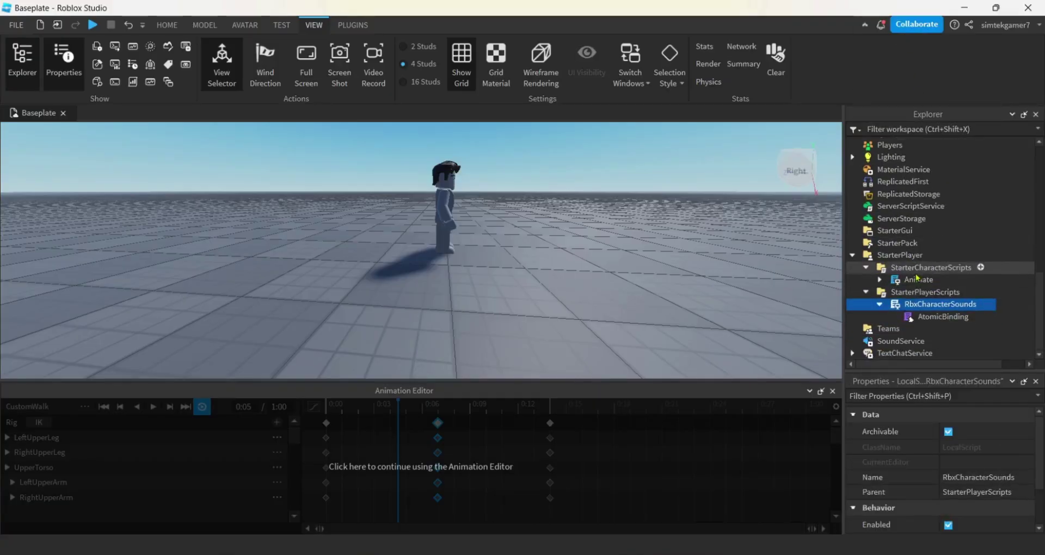
{"action": "double_click", "coordinate": [946, 305]}
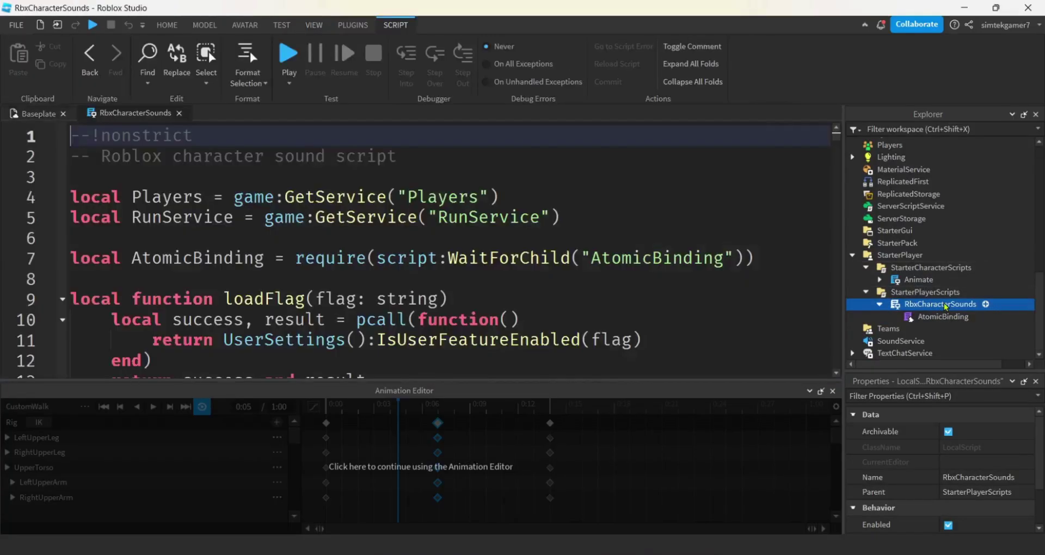
Replace the Running entry's Pitch value 1.85 on line 40 with 3.5.
{"action": "left_click", "coordinate": [832, 391]}
{"action": "scroll", "coordinate": [599, 318], "scroll_direction": "down", "scroll_amount": 5}
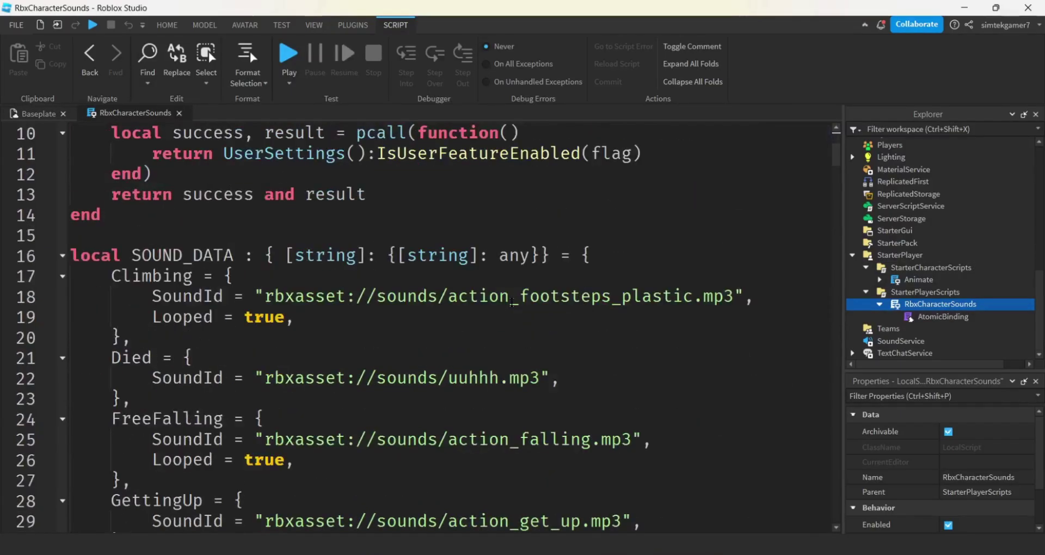
{"action": "scroll", "coordinate": [515, 299], "scroll_direction": "down", "scroll_amount": 2}
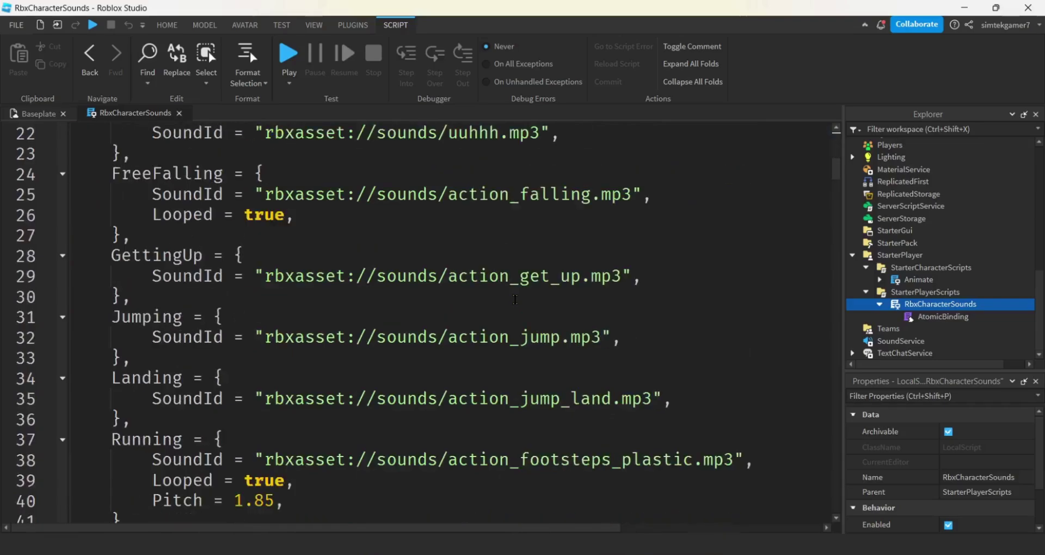
{"action": "scroll", "coordinate": [515, 299], "scroll_direction": "down", "scroll_amount": 2}
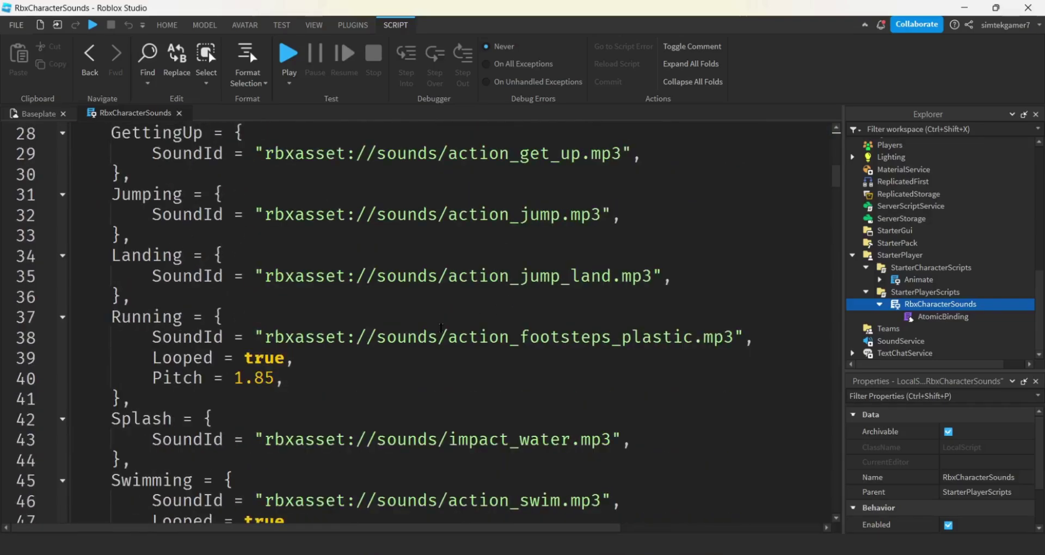
{"action": "double_click", "coordinate": [169, 337]}
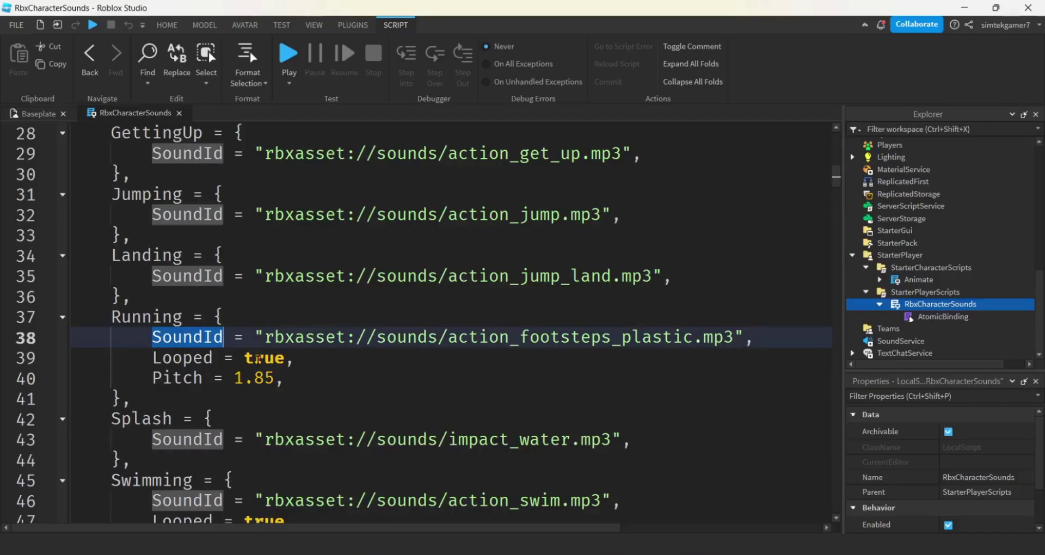
{"action": "double_click", "coordinate": [259, 359]}
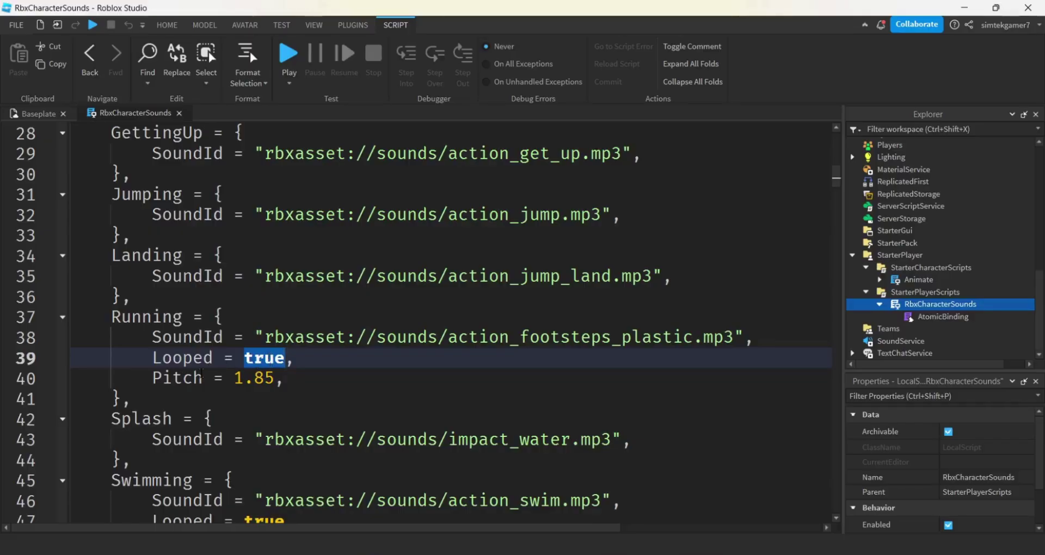
{"action": "left_click_drag", "start_coordinate": [234, 378], "coordinate": [284, 378]}
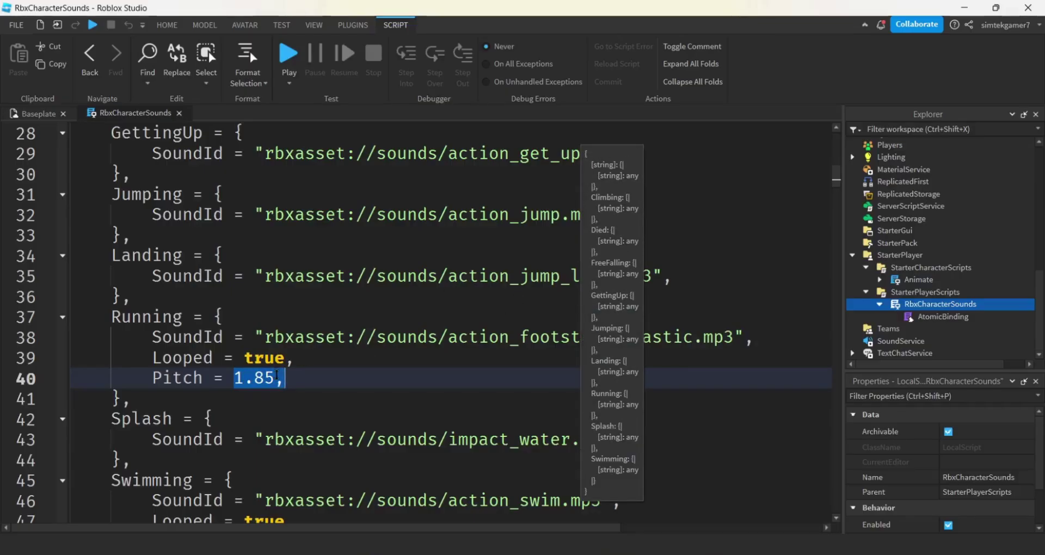
{"action": "left_click_drag", "start_coordinate": [236, 378], "coordinate": [275, 377]}
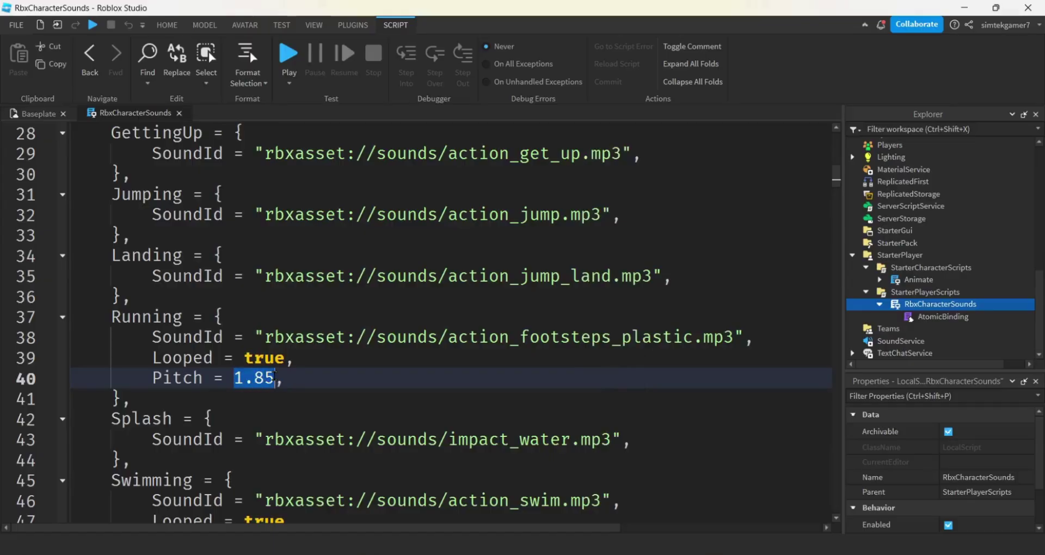
{"action": "type", "text": "3"}
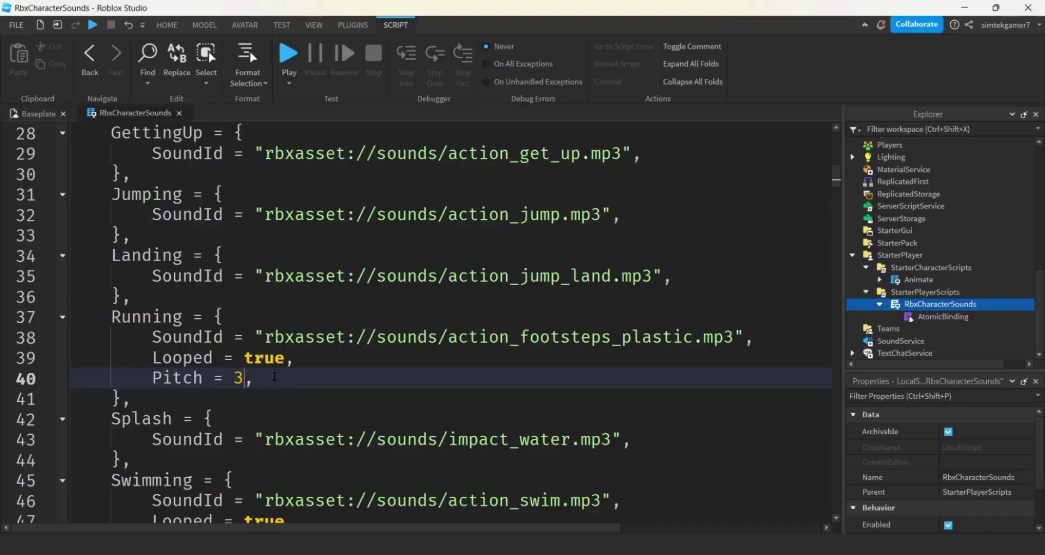
{"action": "type", "text": ".5"}
Play the Baseplate and walk the avatar forward with W to hear the 3.5-pitch running footsteps.
{"action": "left_click", "coordinate": [289, 55]}
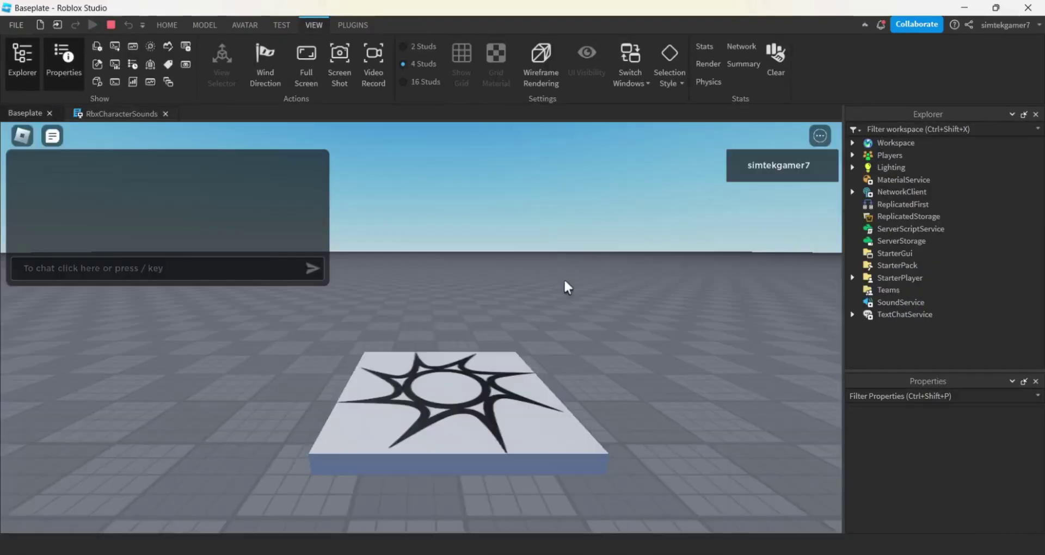
{"action": "key", "text": "a"}
{"action": "key", "text": "w"}
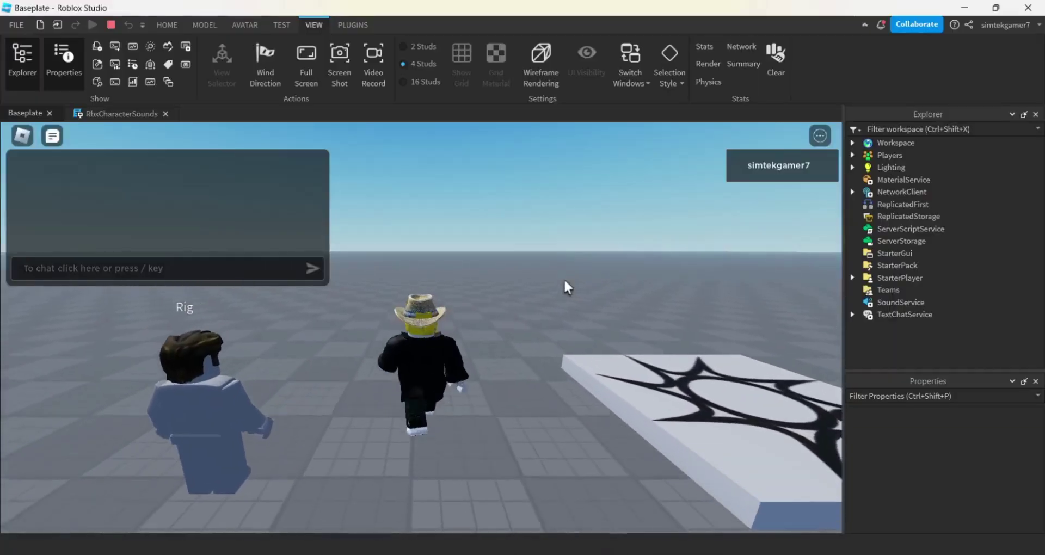
{"action": "key", "text": "w"}
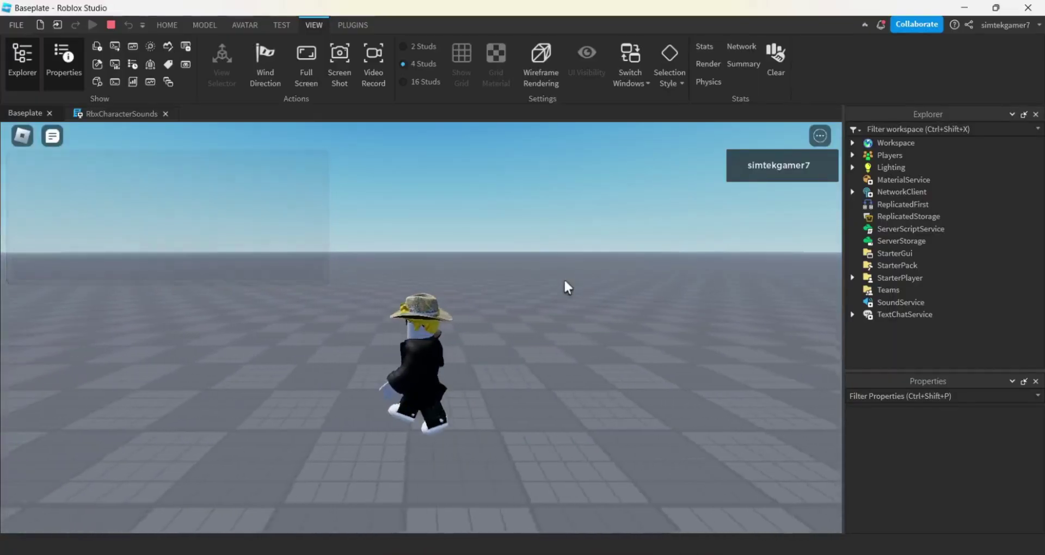
{"action": "key", "text": "w"}
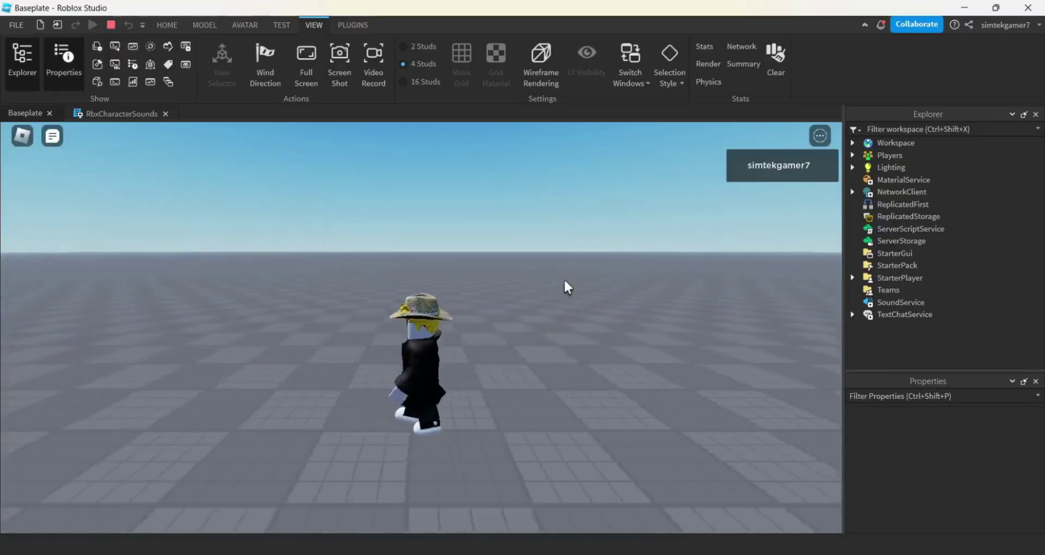
{"action": "key", "text": "w"}
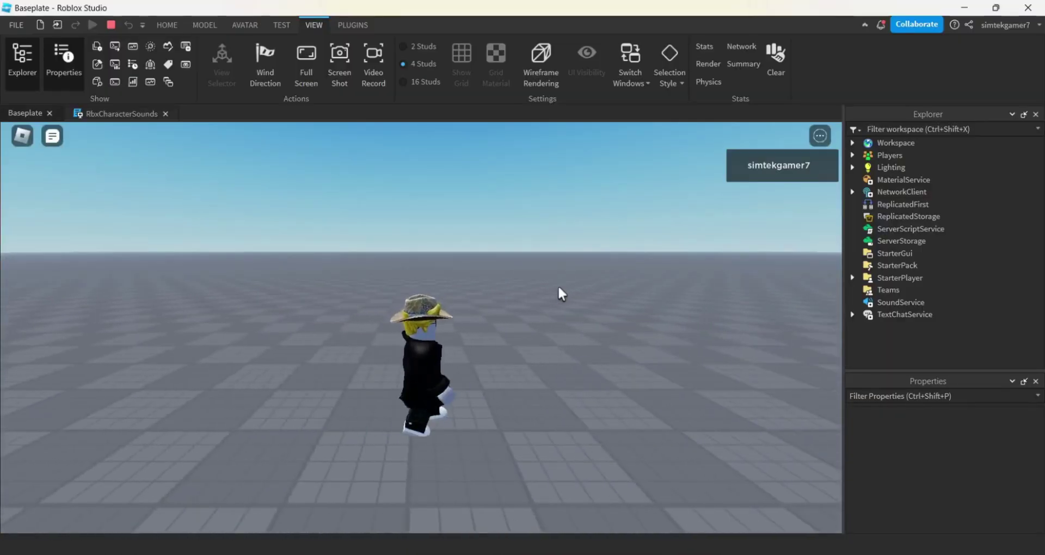